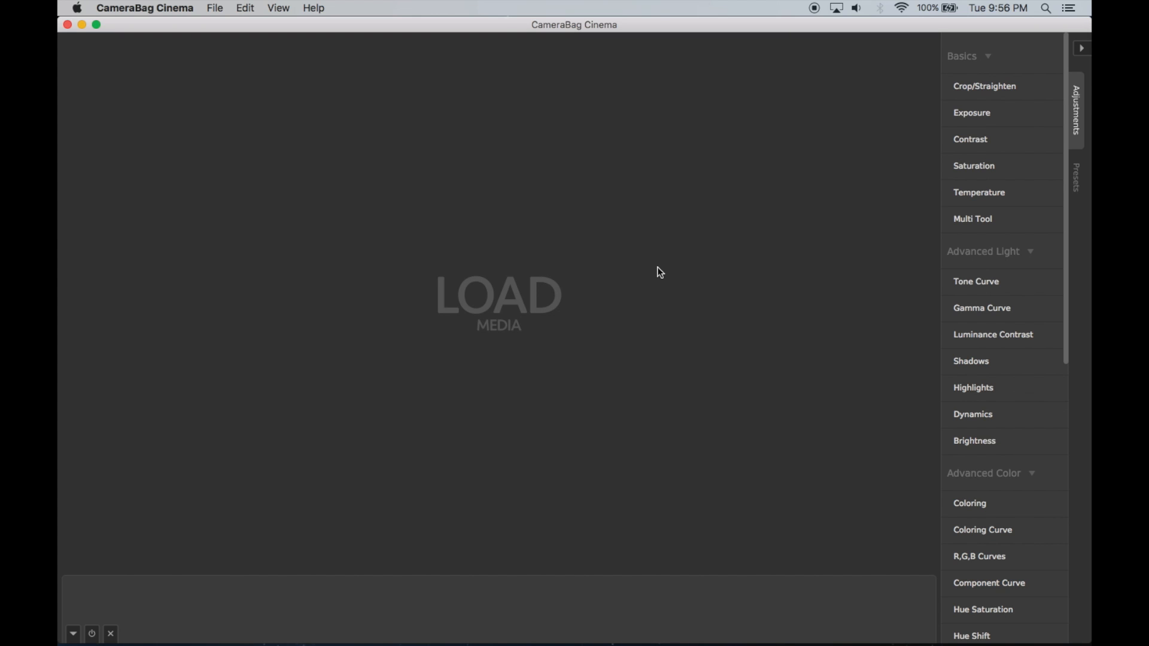
- Load the video MVI_0593.MOV from the Dancing folder
click(514, 299)
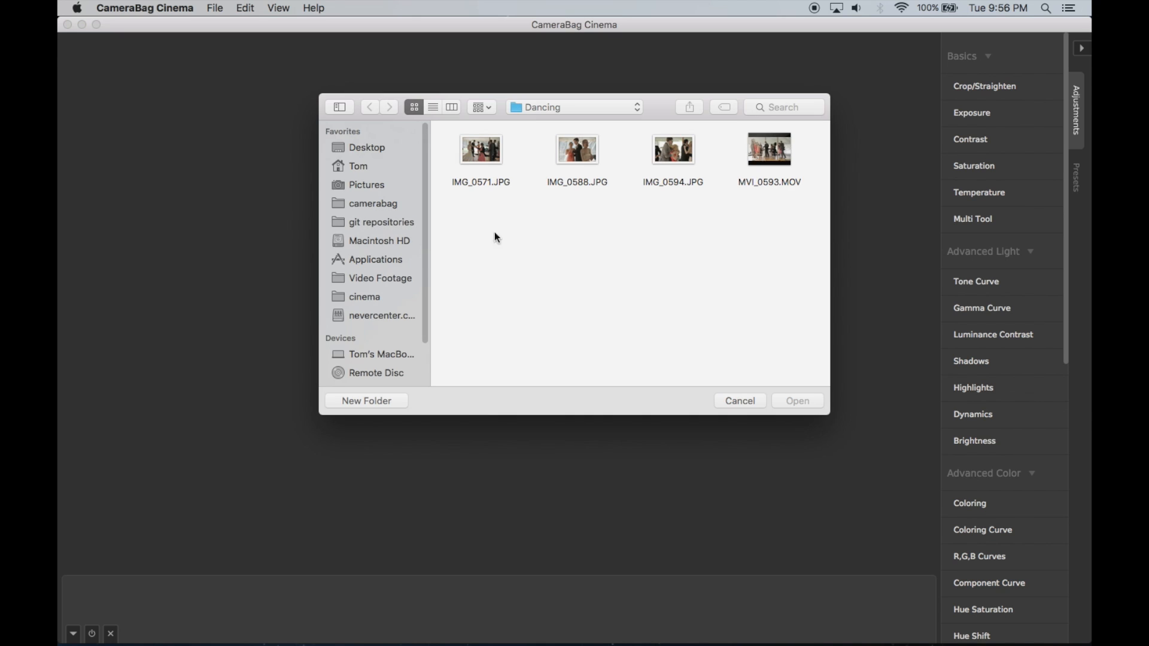
click(782, 160)
double_click(782, 159)
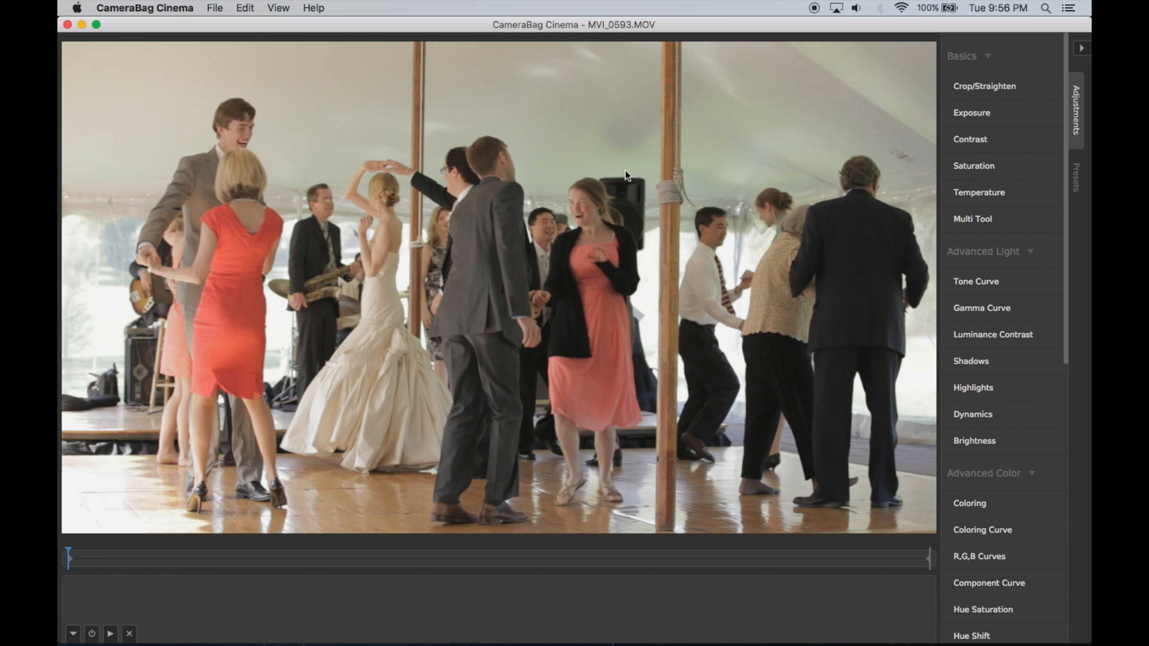
- Scrub through the first part of the video and step back and forth frame by frame to inspect the footage
drag(232, 569, 281, 567)
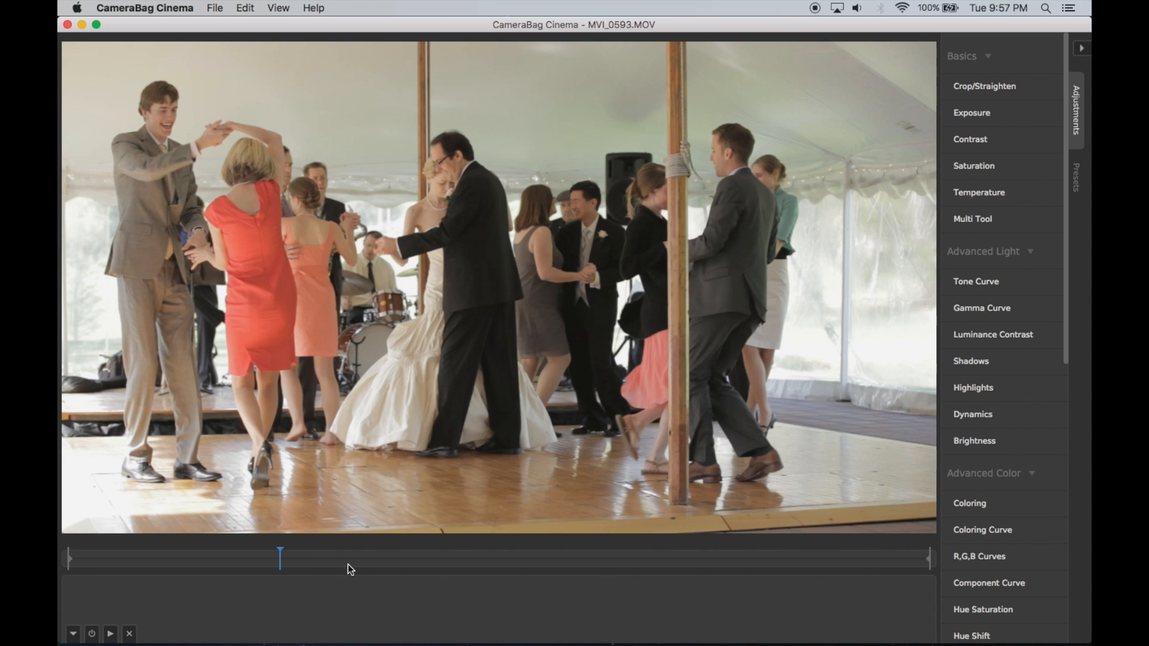
drag(351, 570, 278, 571)
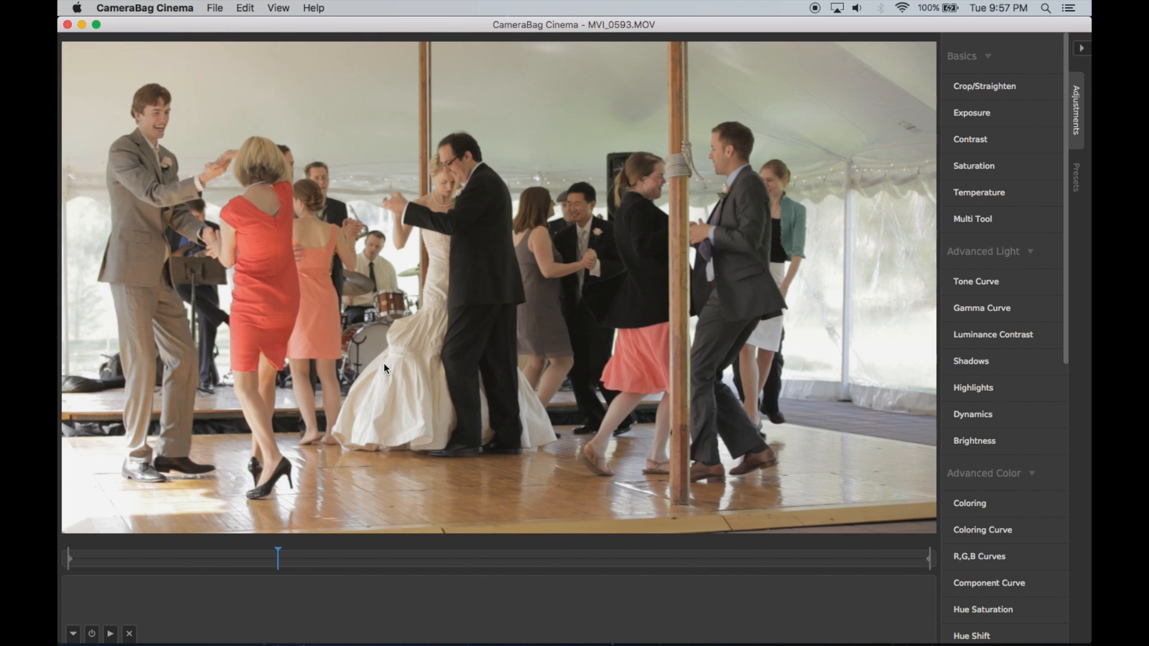
key(Left)
key(Left)
key(Right)
key(Right)
key(Right)
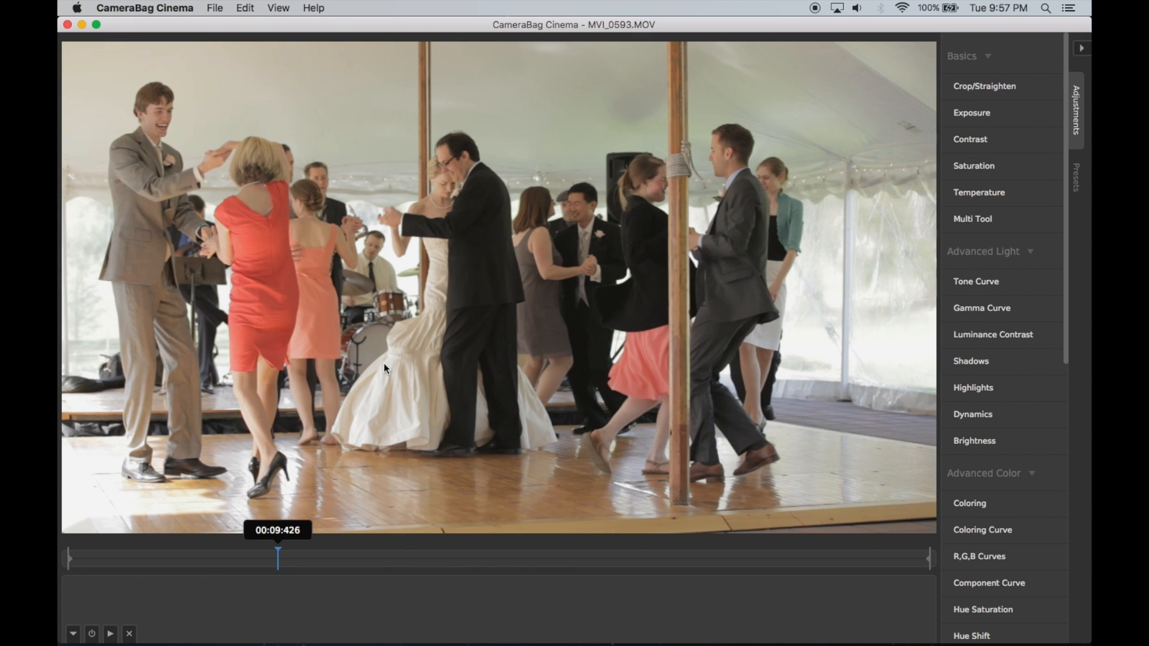
key(Left)
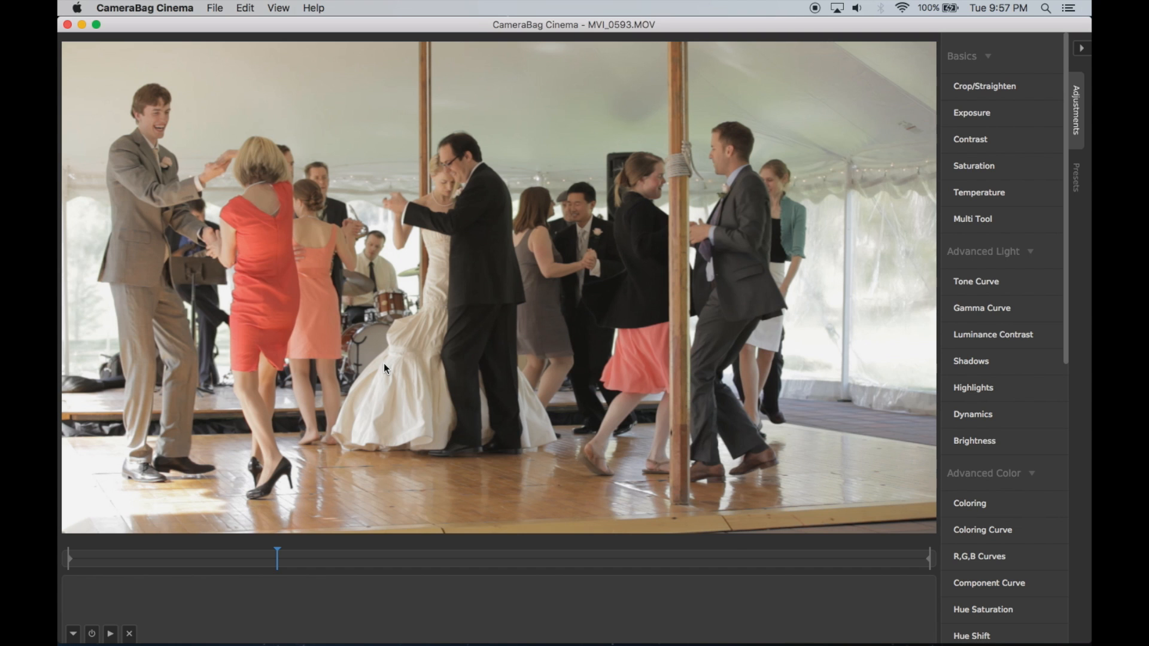
- Cycle through the other media files in the Dancing folder and return to MVI_0593.MOV
key(Down)
key(Down)
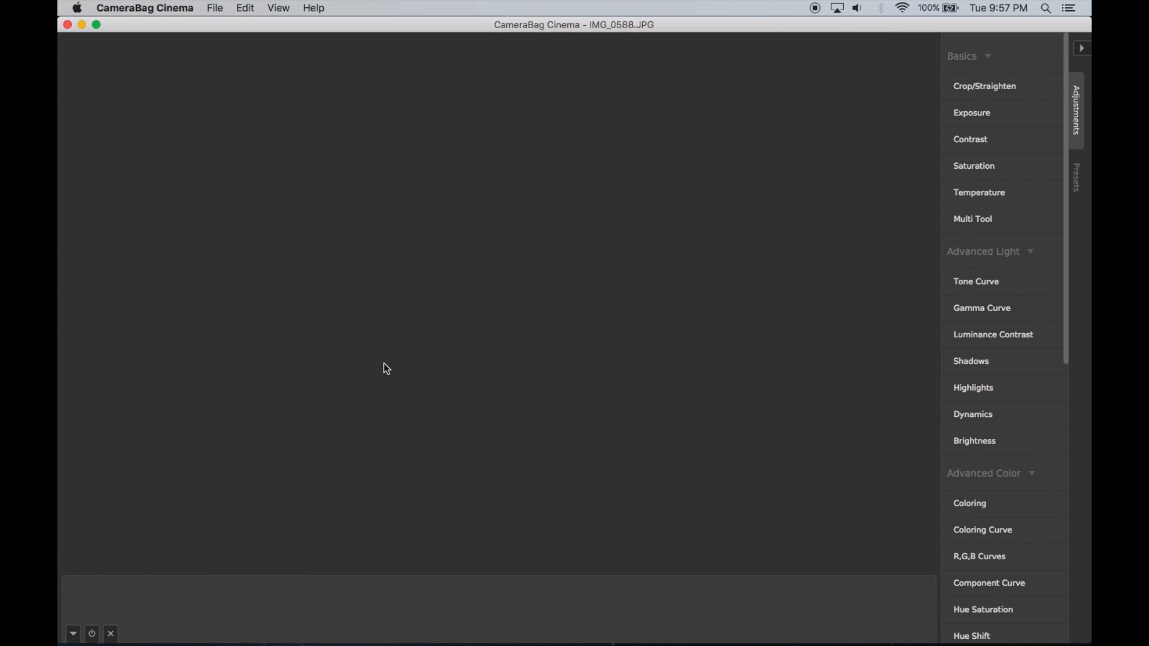
key(Down)
key(Down)
key(Down)
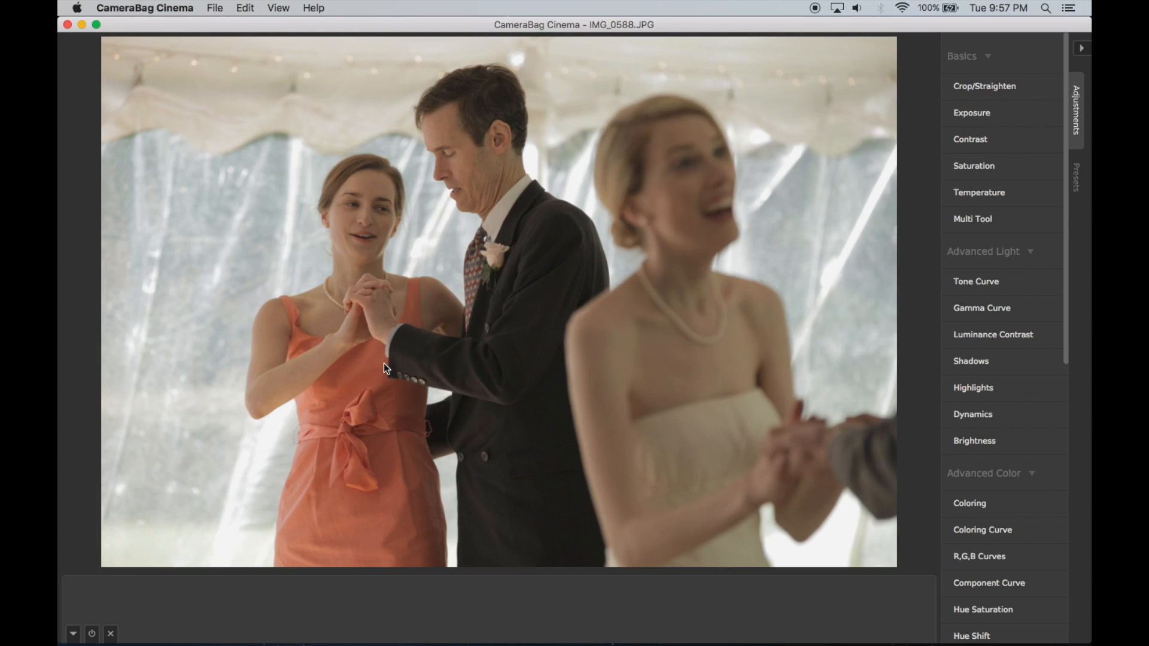
key(Down)
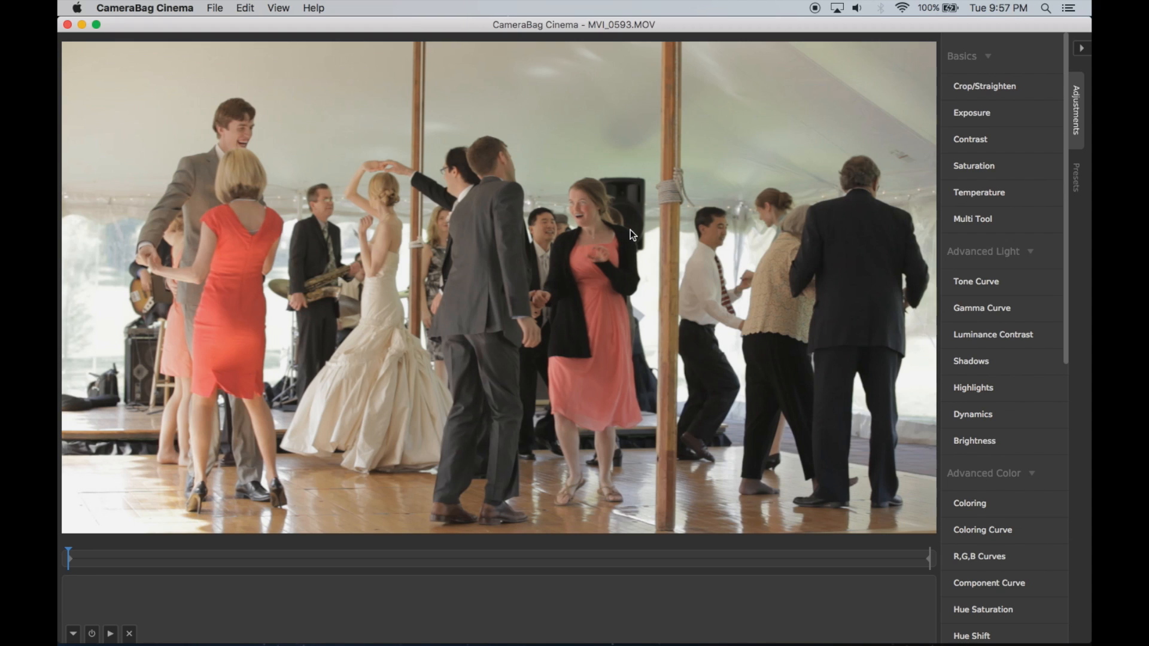
- Browse the Quicklook preset previews for the video and apply the Color Essentials 02 preset
key(q)
scroll(577, 184, down, 2)
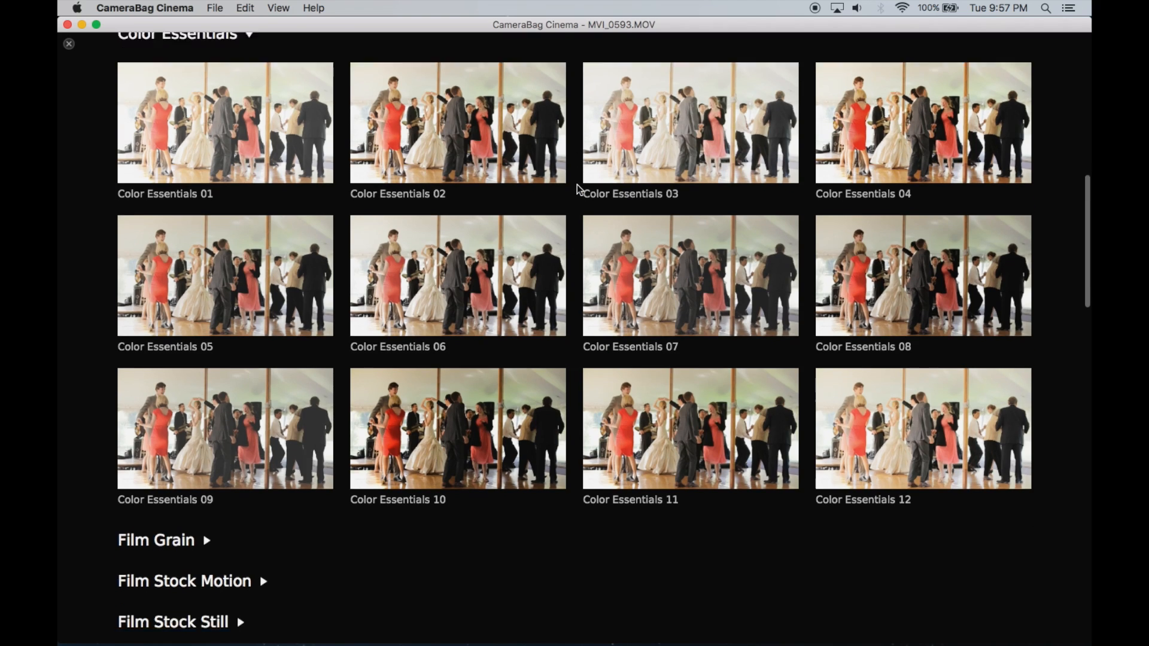
scroll(577, 184, up, 3)
scroll(577, 184, up, 5)
scroll(577, 184, down, 6)
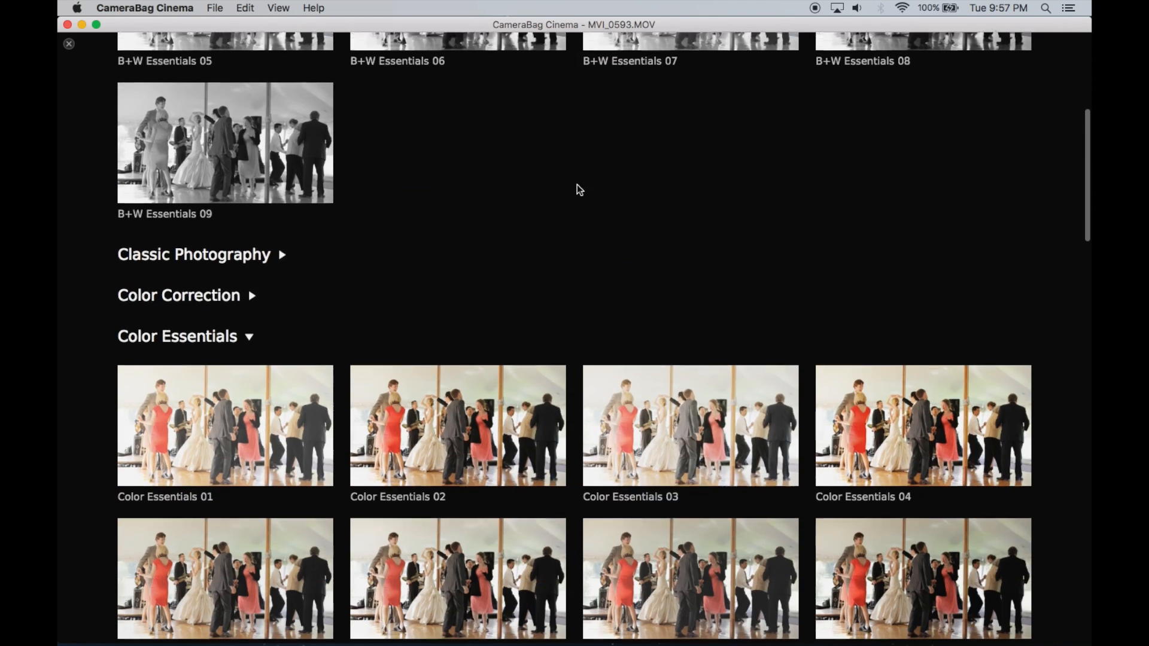
scroll(577, 185, down, 2)
scroll(576, 184, up, 1)
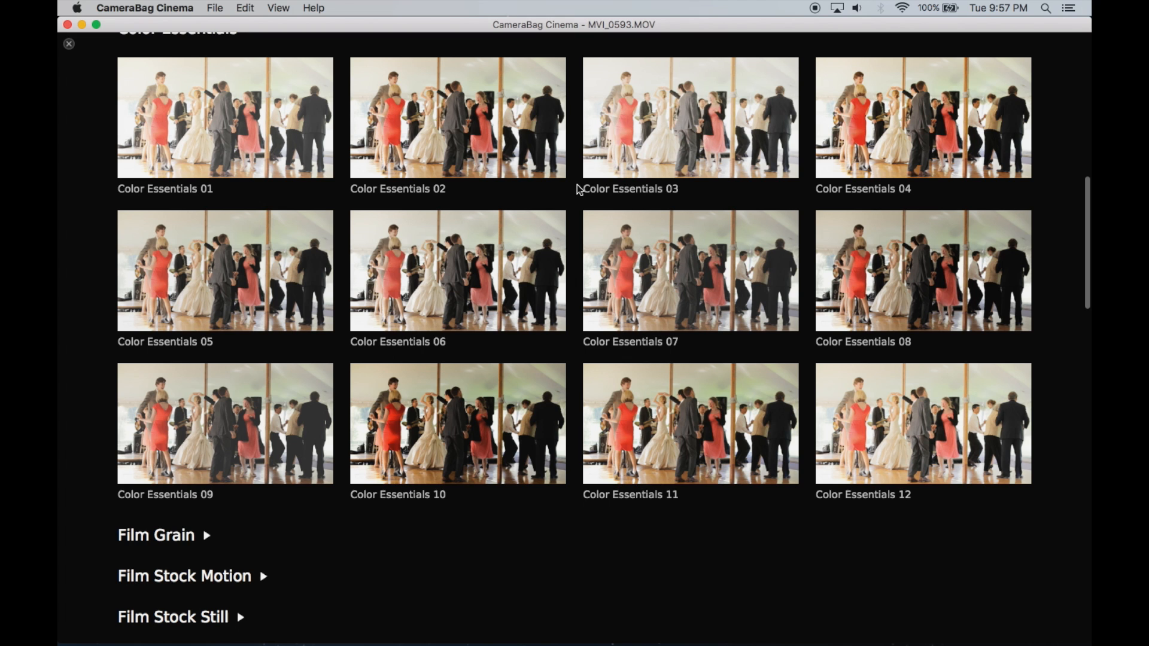
scroll(577, 184, up, 1)
click(490, 170)
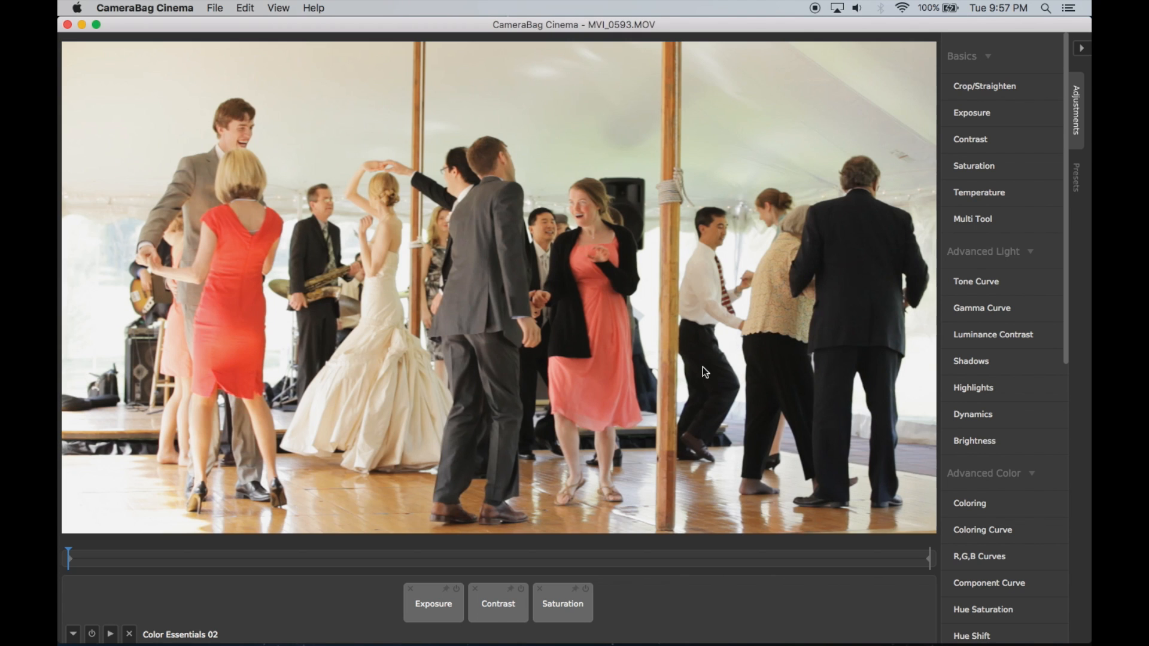
- Toggle the video's adjustments off and on repeatedly to compare the original with the Color Essentials 02 look
key(o)
key(o)
key(o)
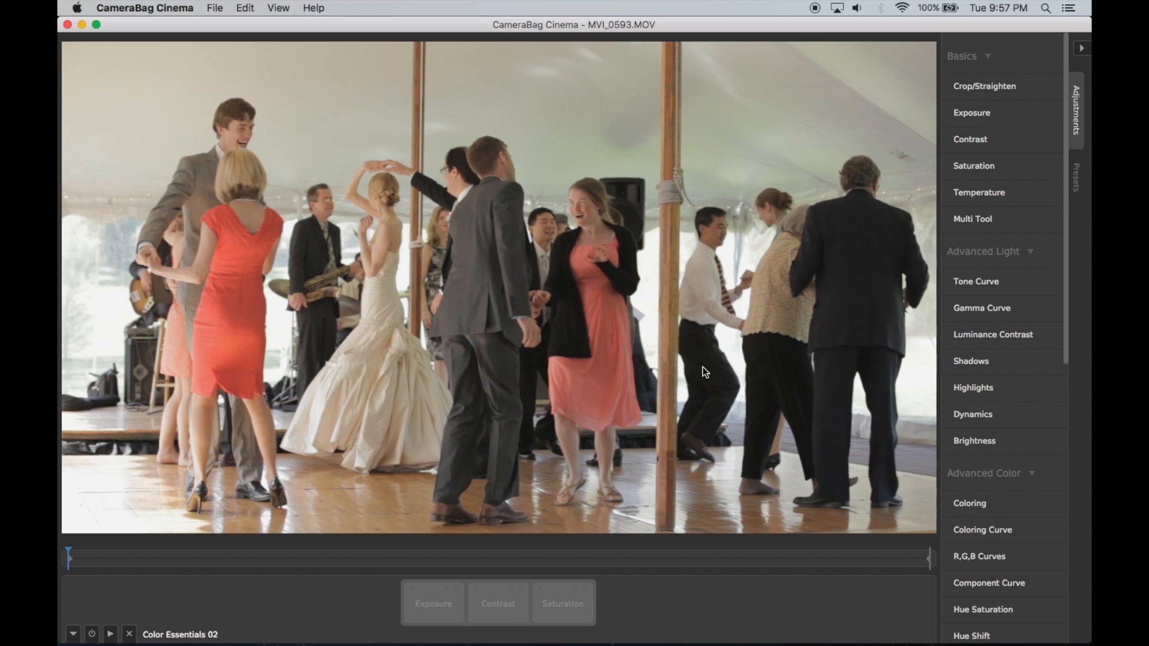
key(o)
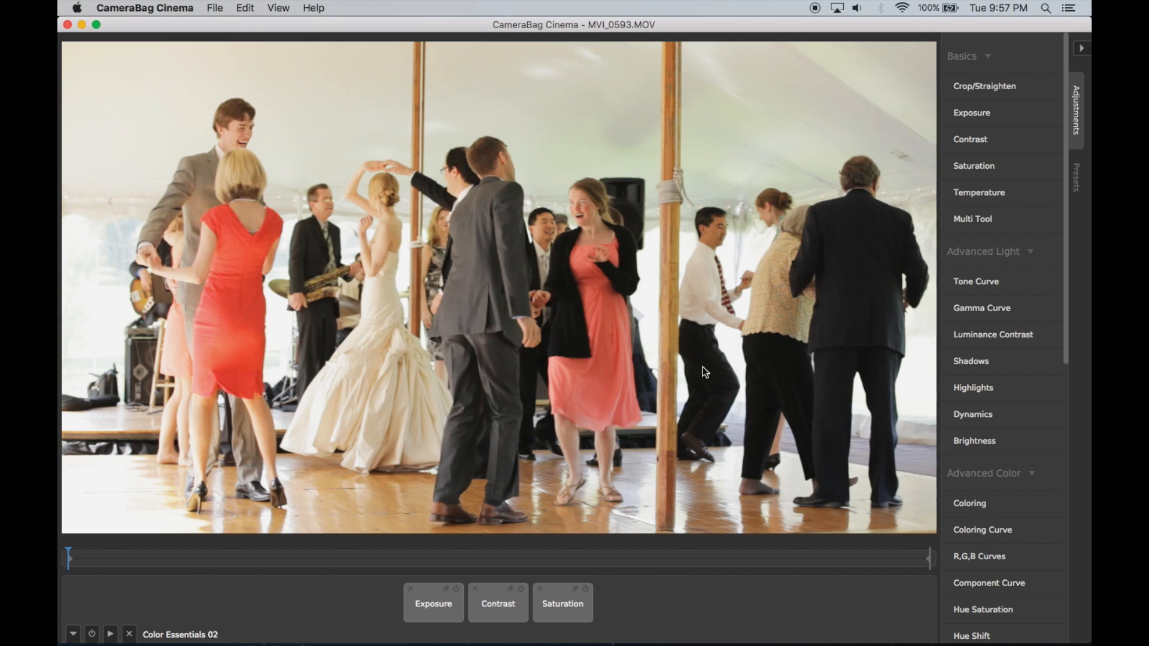
key(o)
key(o)
key(o)
key(o)
- View the folder's photos with the preset applied, compare IMG_0588.JPG with its original, and return to MVI_0593.MOV
key(Right)
key(Right)
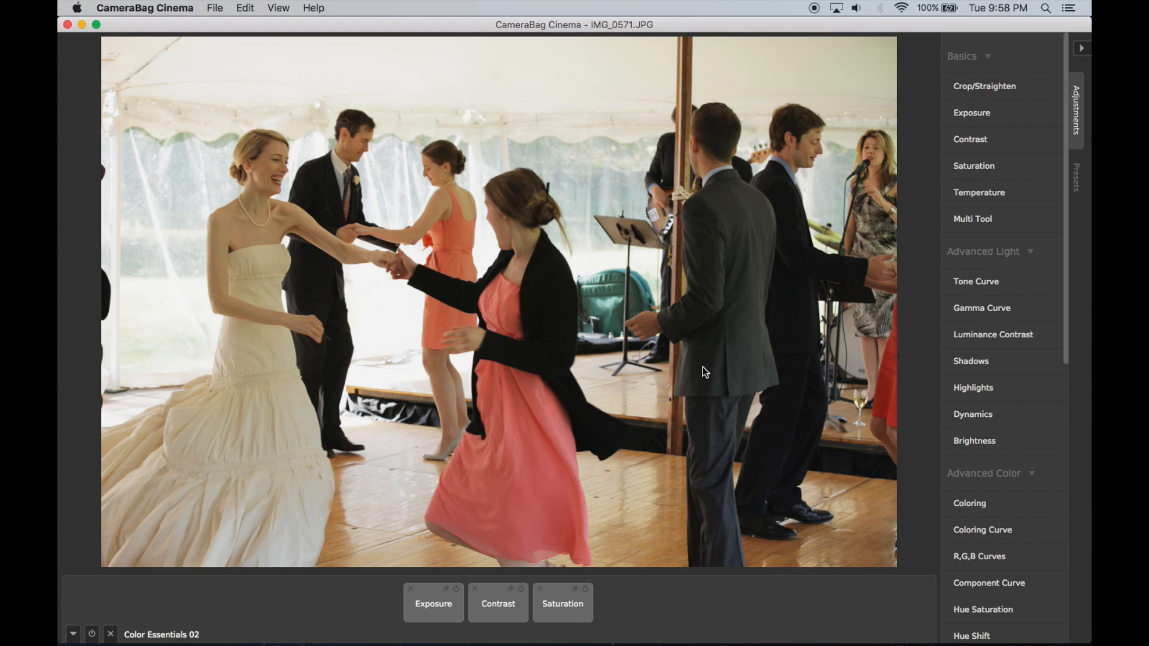
key(space)
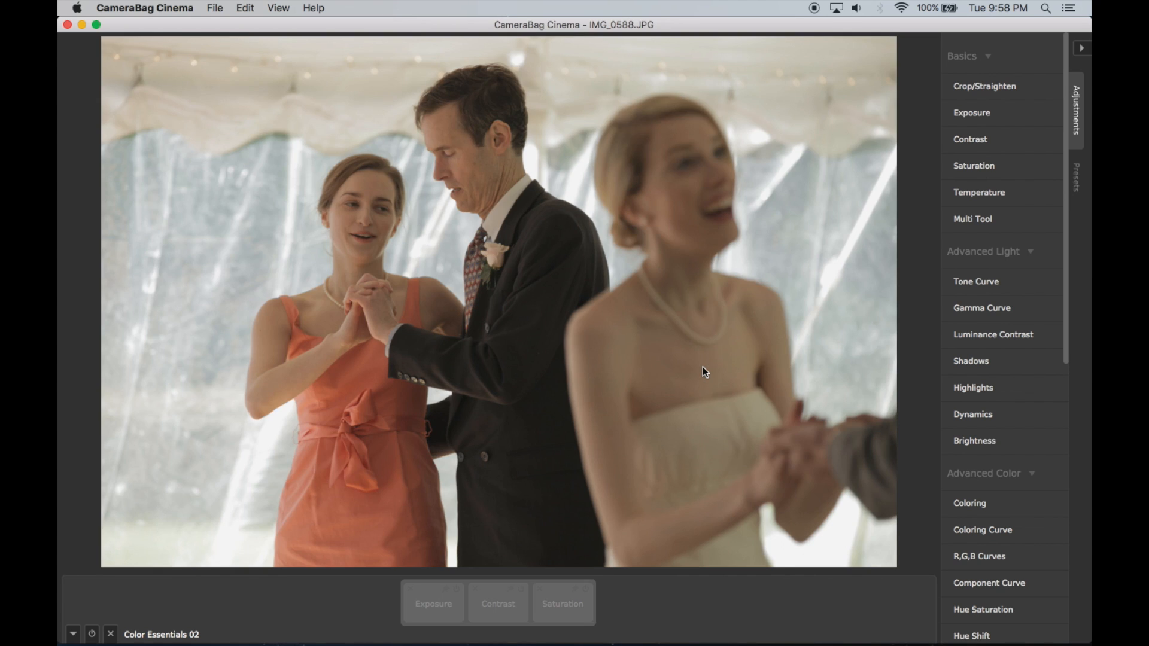
key(space)
key(space)
key(space)
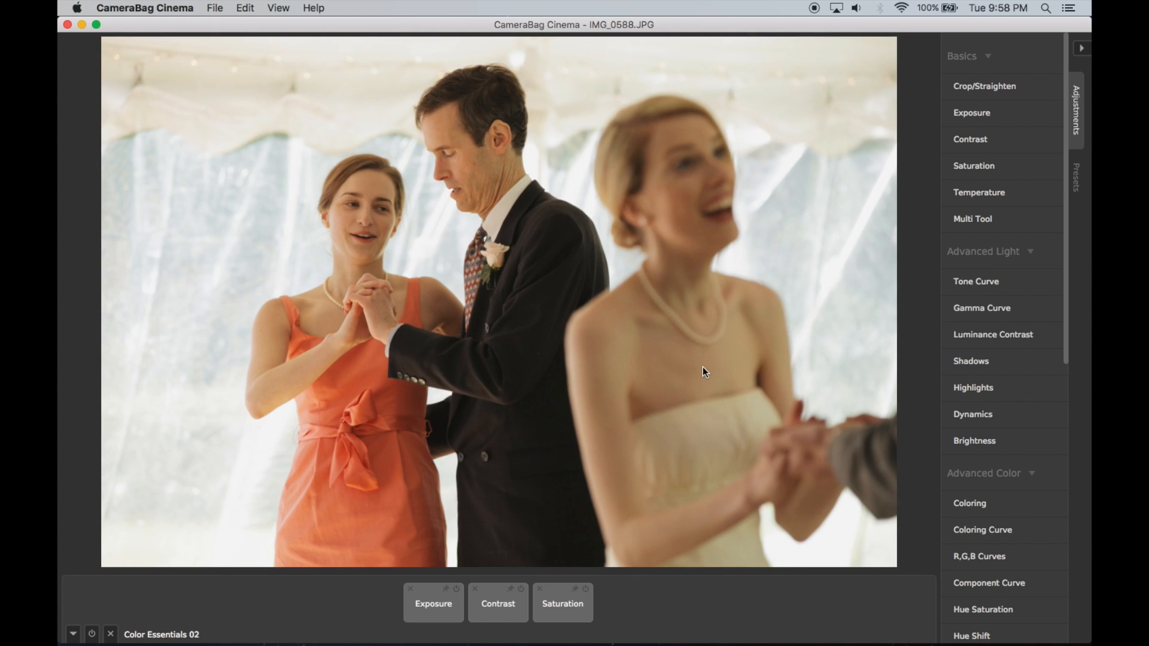
key(Right)
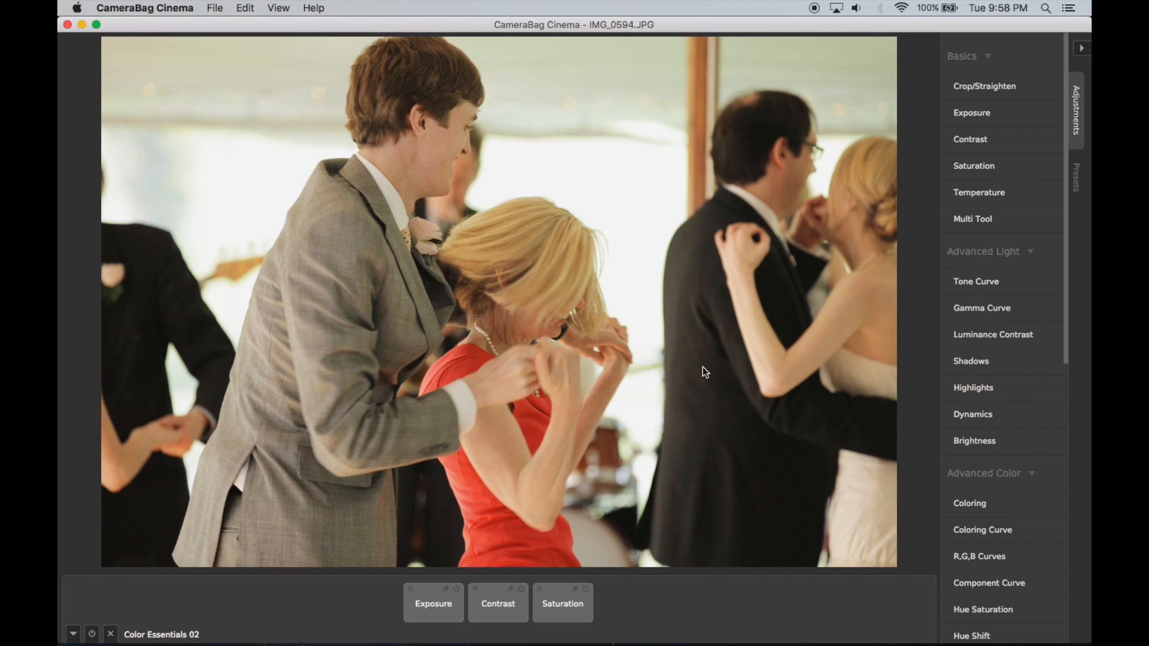
key(Right)
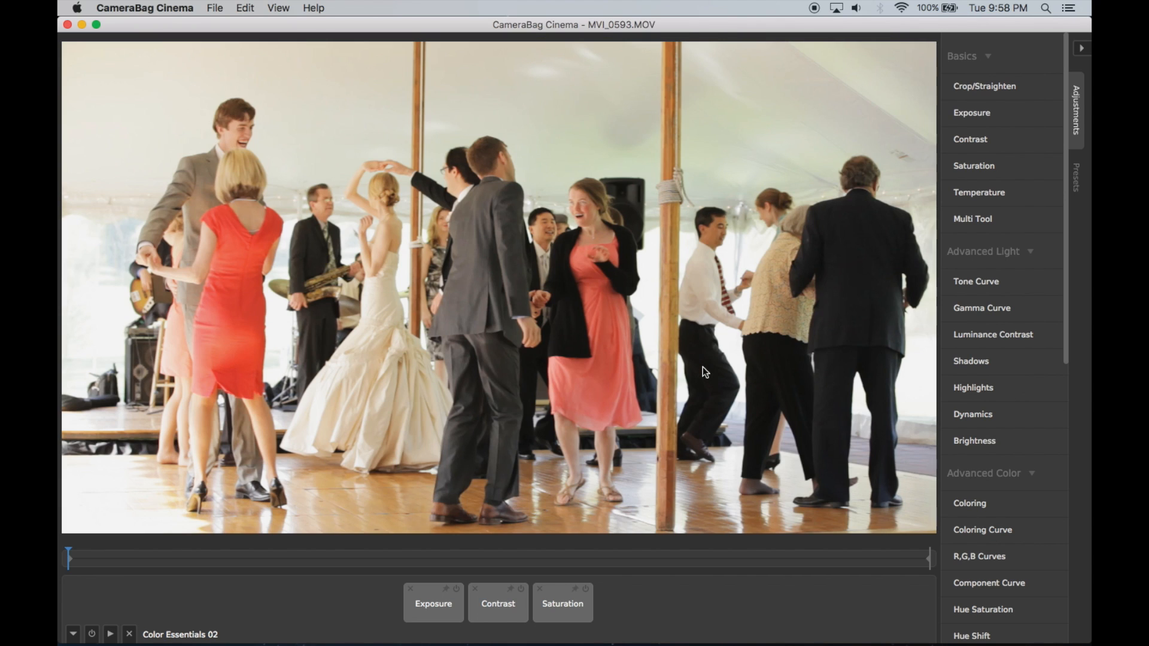
- Preview the black-and-white presets from the preset list and apply B+W Essentials 04 to the video
click(1076, 177)
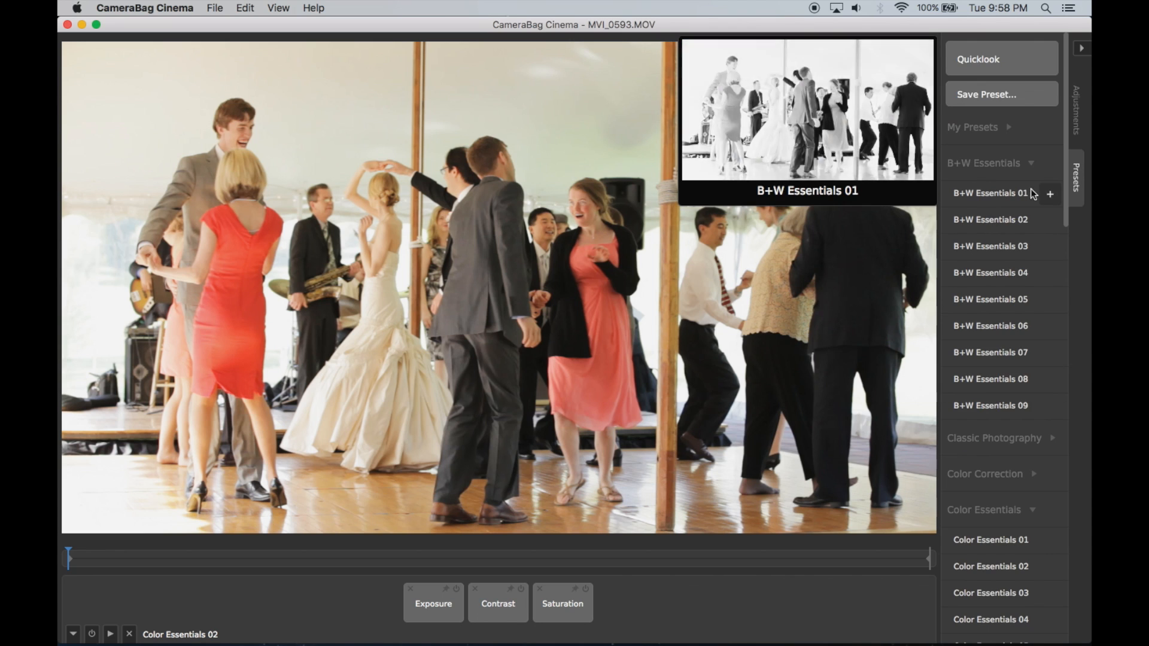
scroll(984, 215, down, 4)
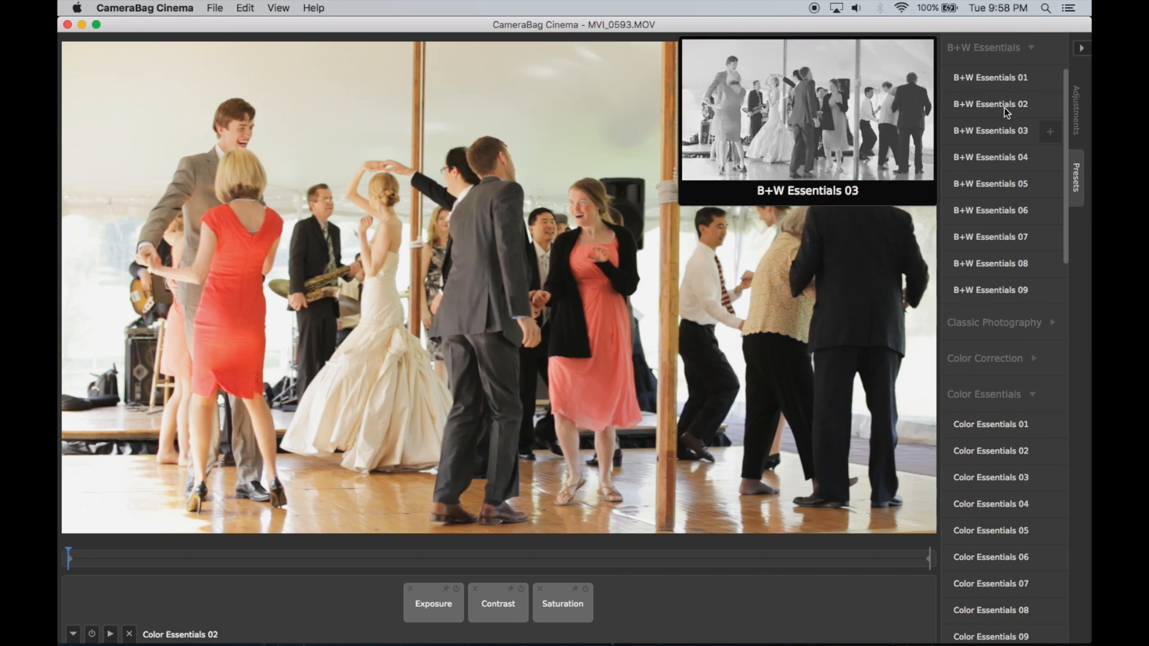
scroll(985, 356, down, 4)
scroll(997, 283, up, 5)
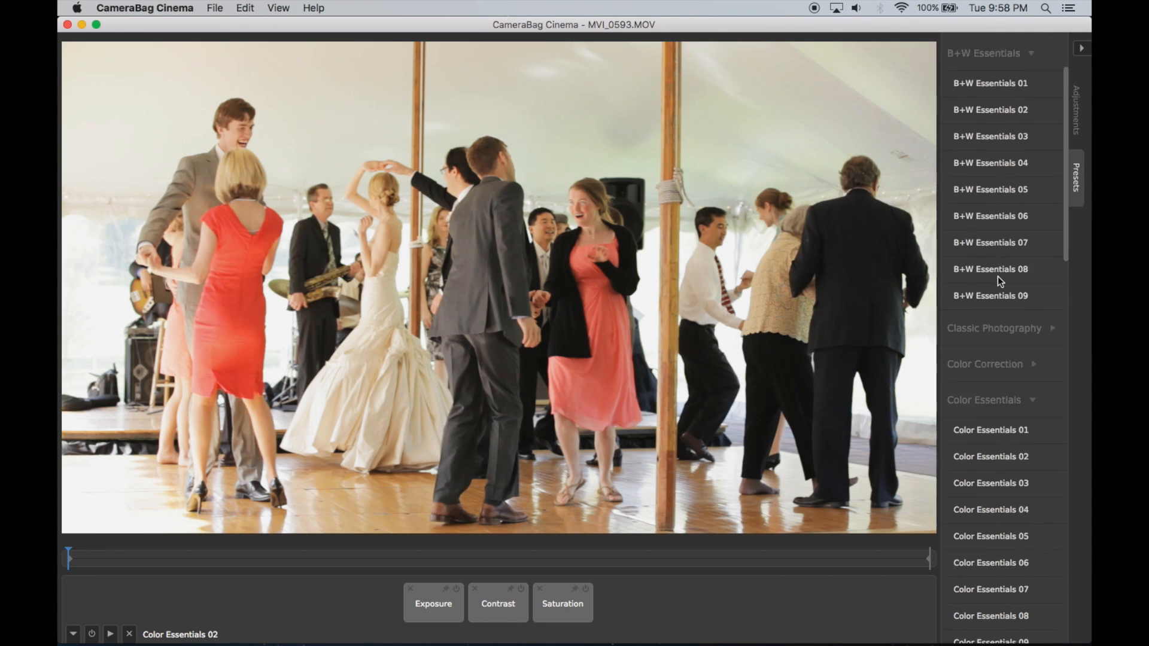
scroll(997, 275, up, 3)
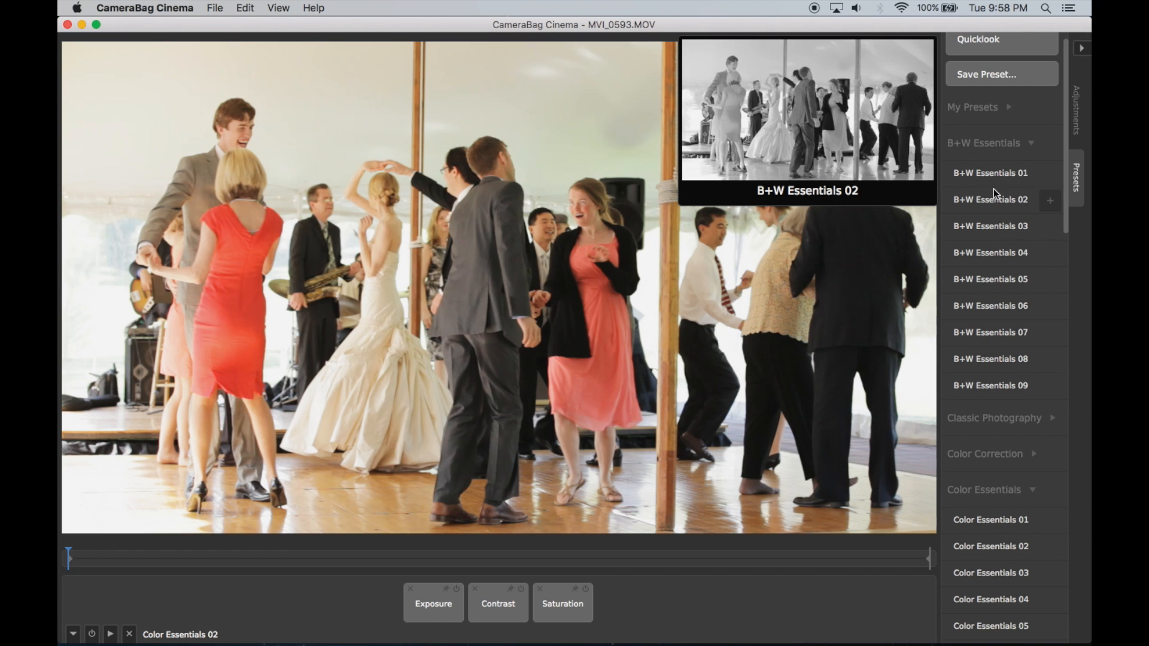
click(998, 256)
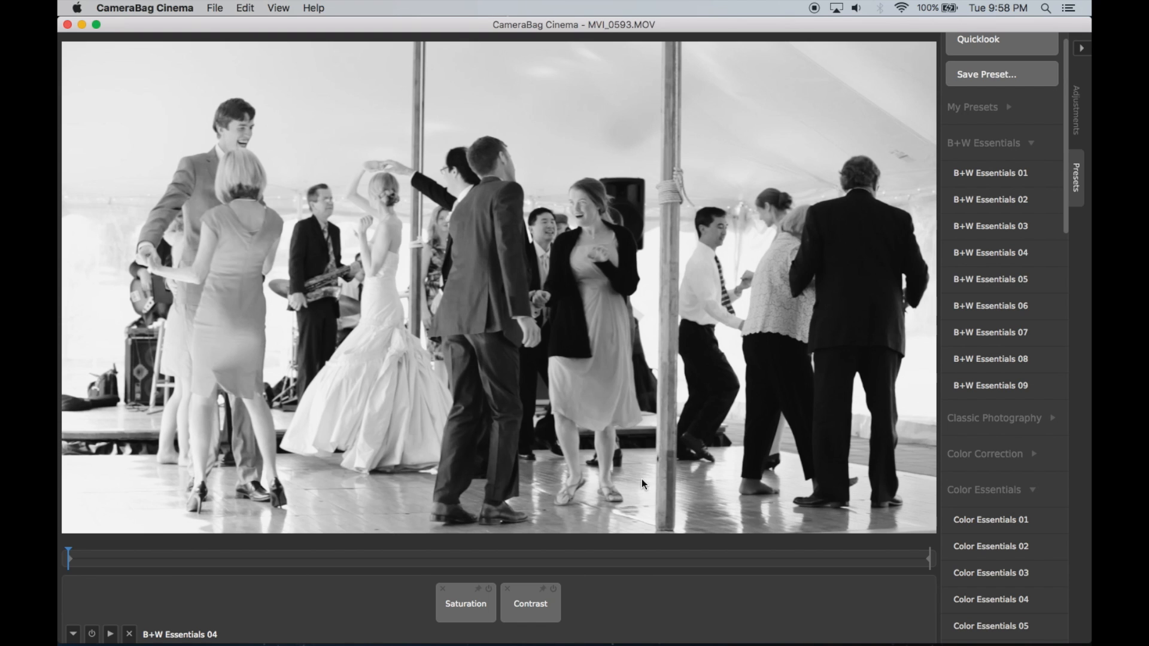
- Cycle through the folder's photos with the black-and-white preset applied and come back to the video
key(Left)
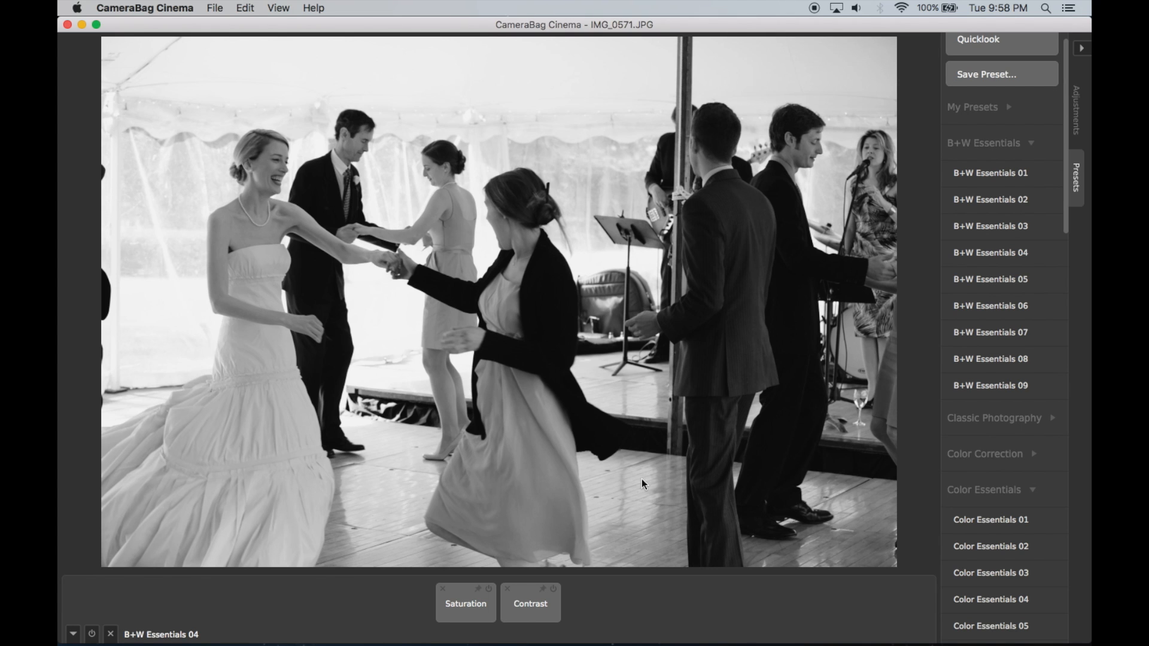
key(Left)
key(Left)
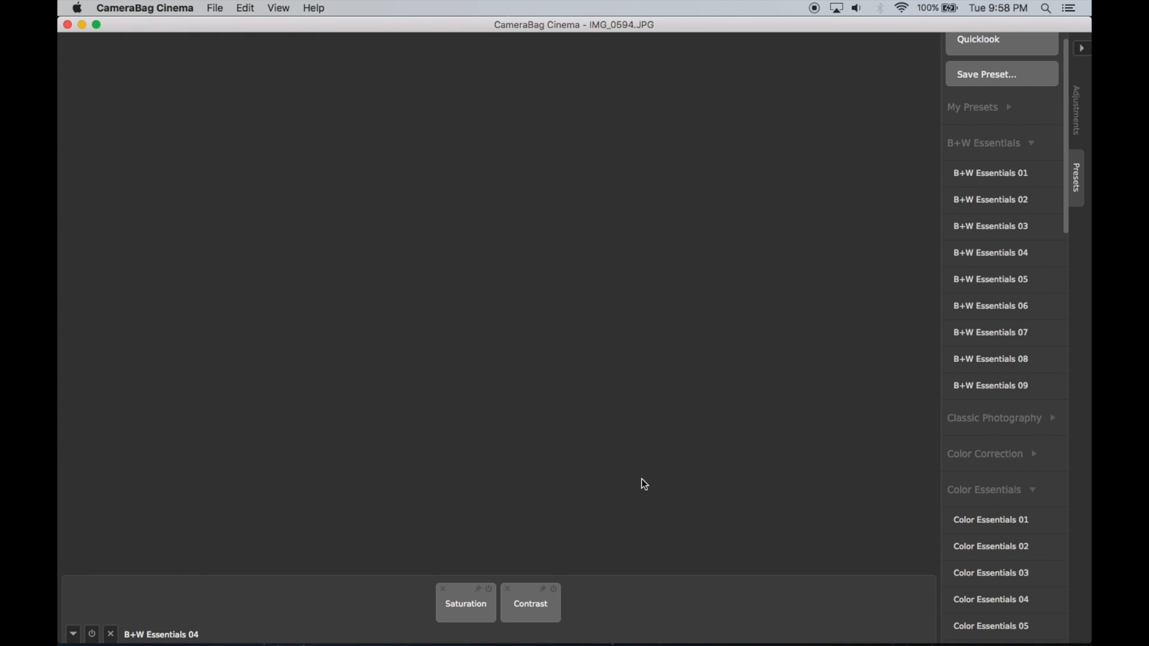
key(Left)
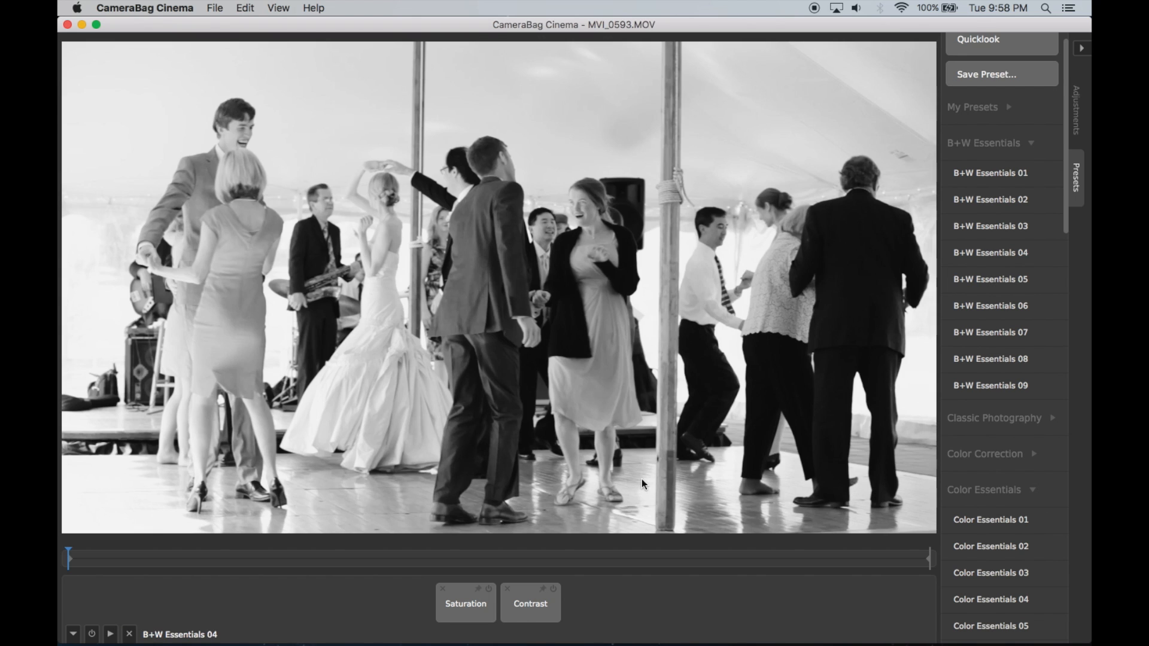
- Switch to the photo IMG_0571.JPG and load a second copy of it from the Dancing folder in a new tab
key(Left)
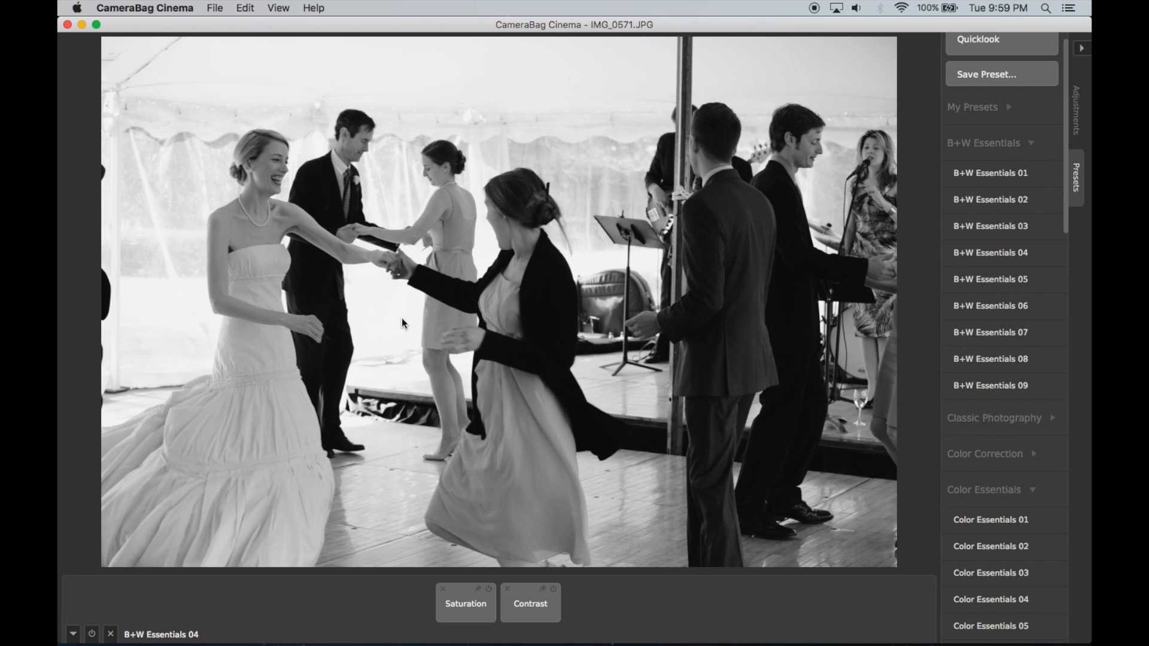
key(super+t)
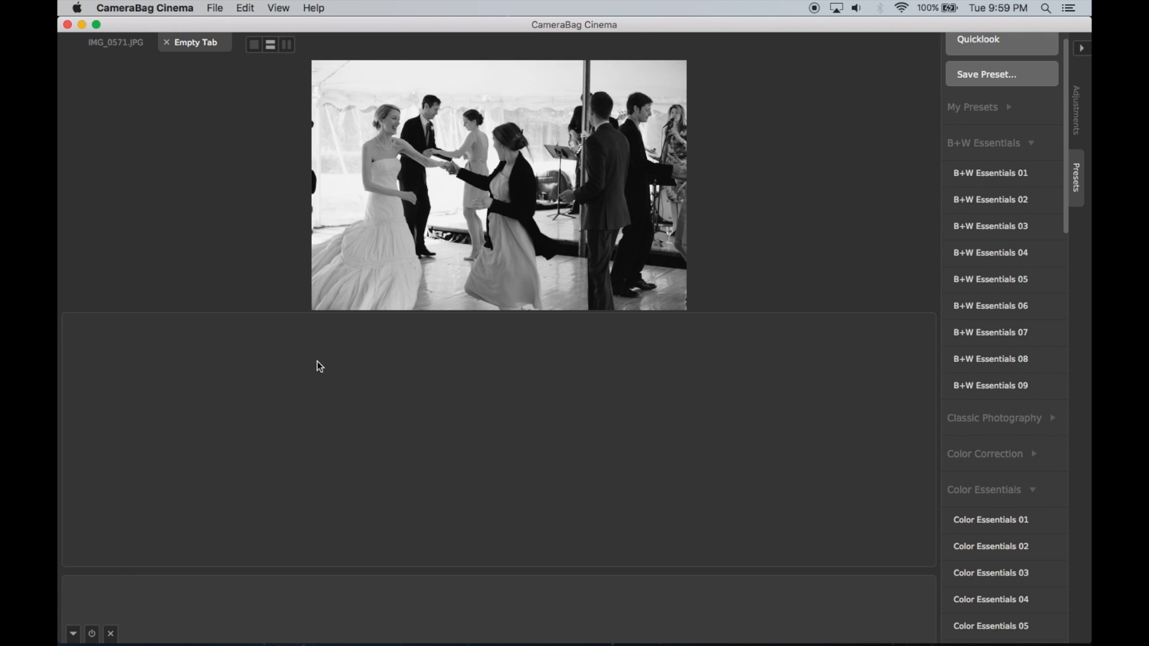
click(338, 380)
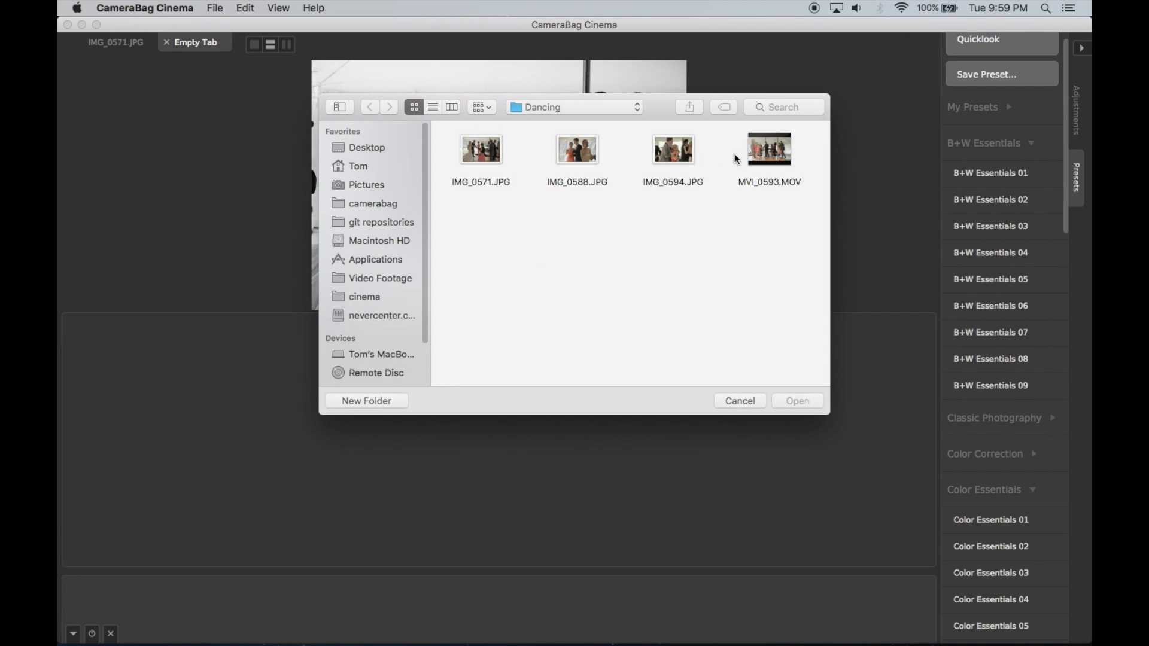
click(494, 153)
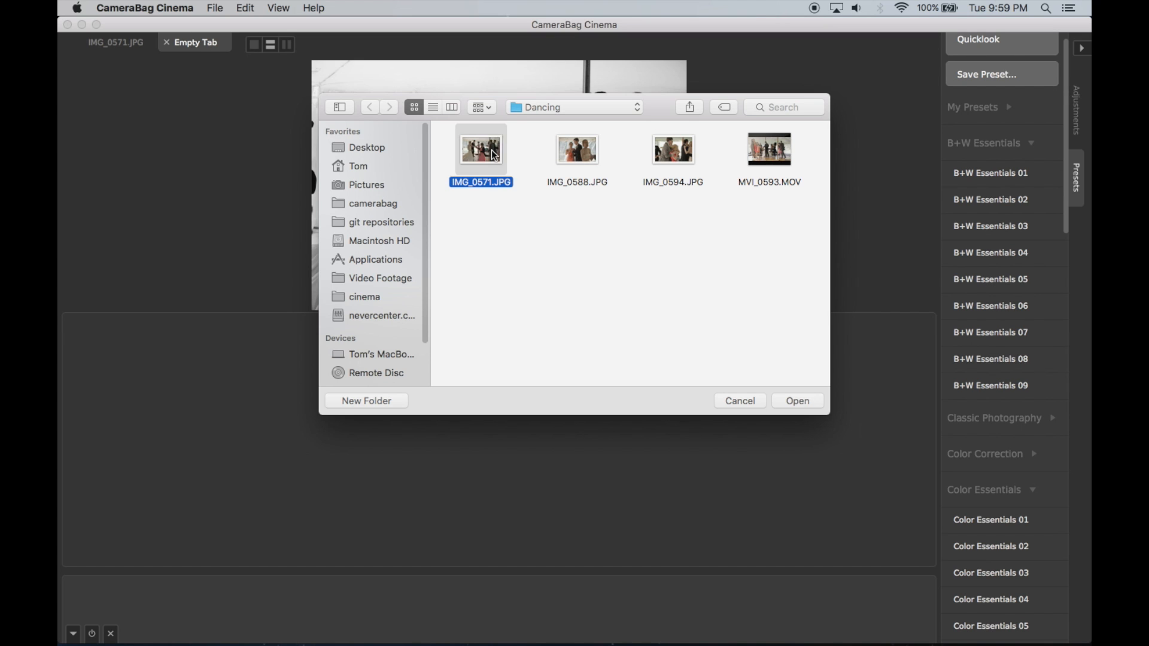
key(Return)
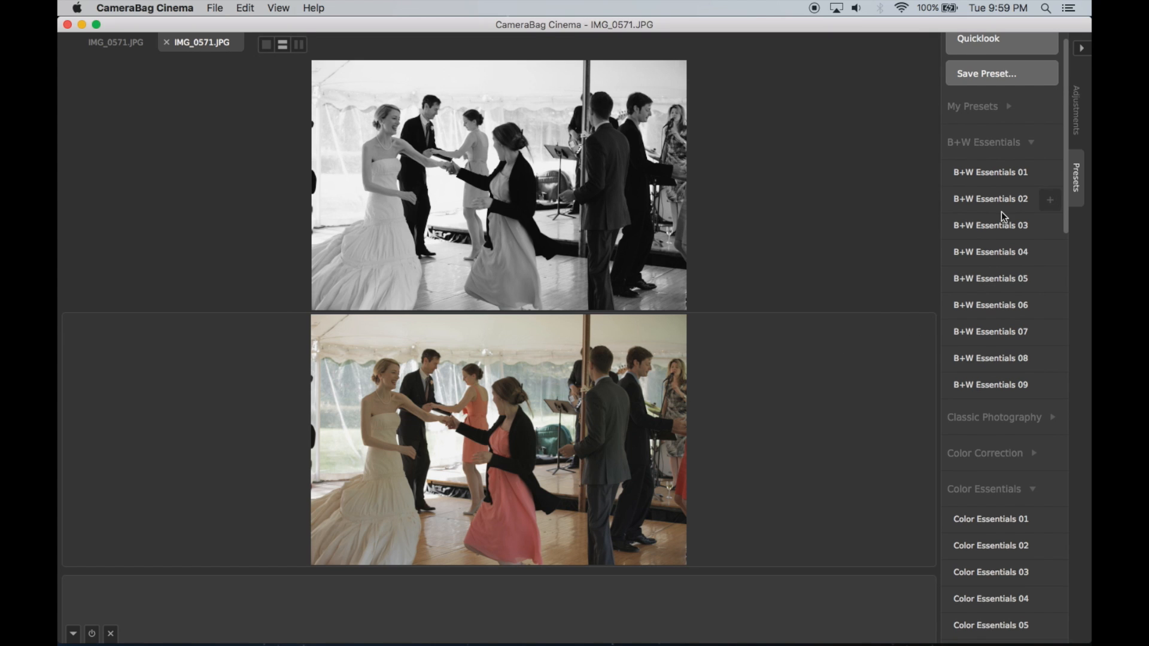
- Apply the Color Essentials 02 preset to the second copy of IMG_0571.JPG and make the black-and-white copy active
scroll(1000, 211, down, 5)
click(997, 252)
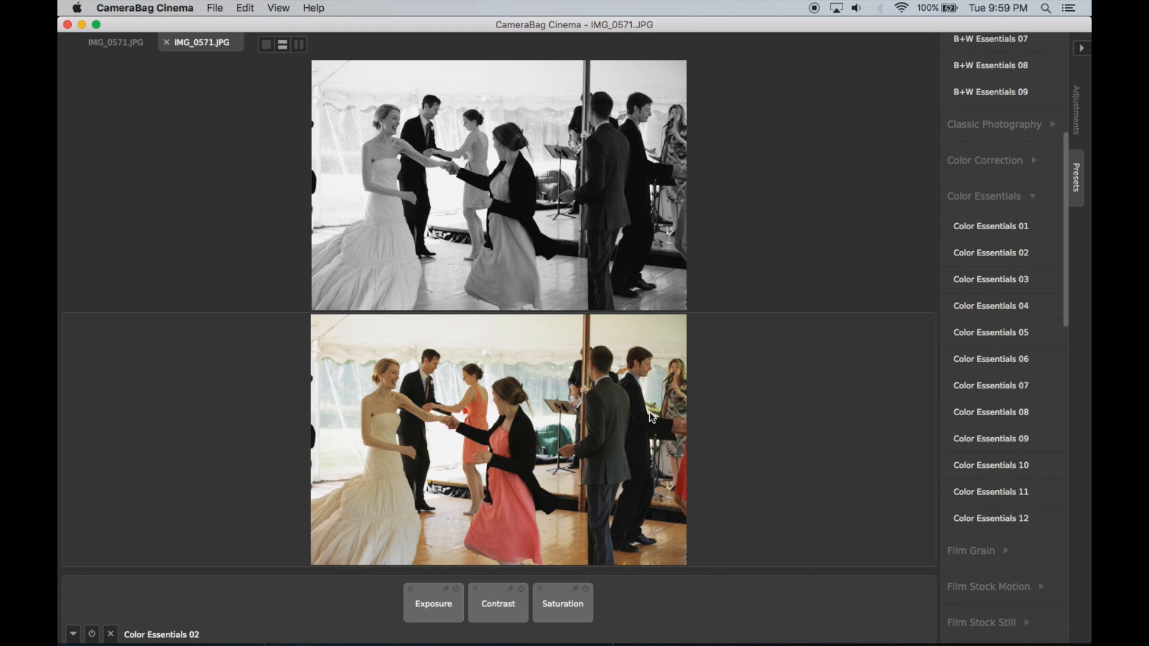
click(591, 252)
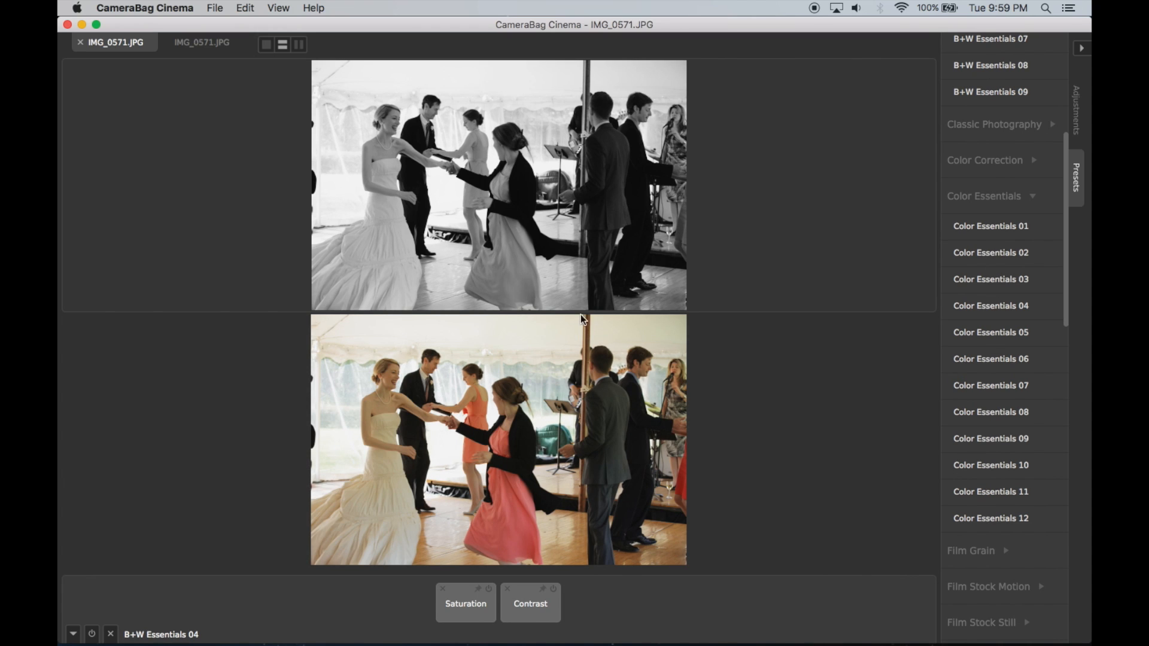
- Make the copy with the Color Essentials 02 preset active and advance it through the folder to the video MVI_0593.MOV
click(574, 397)
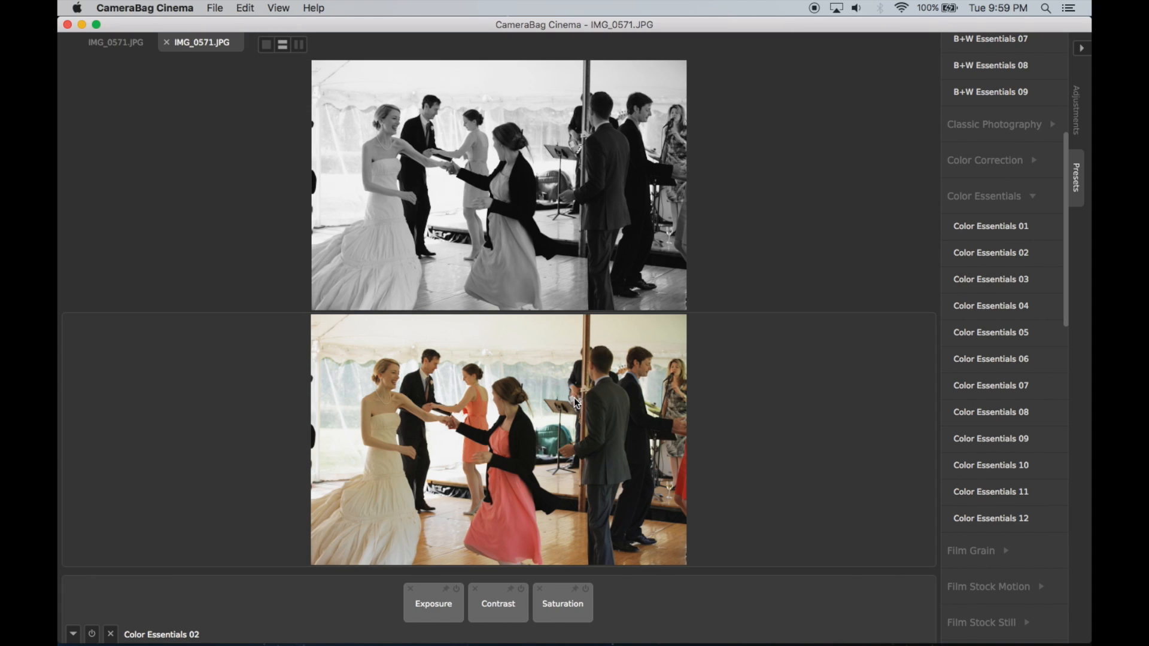
click(569, 233)
click(566, 393)
key(Right)
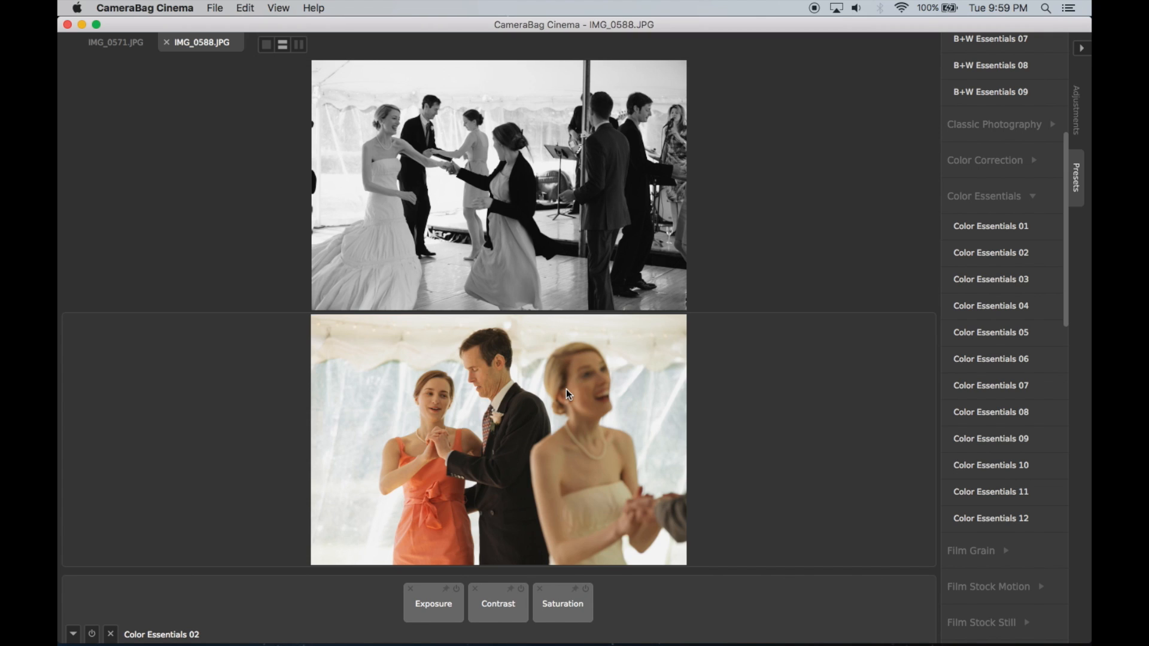
key(Right)
key(Right)
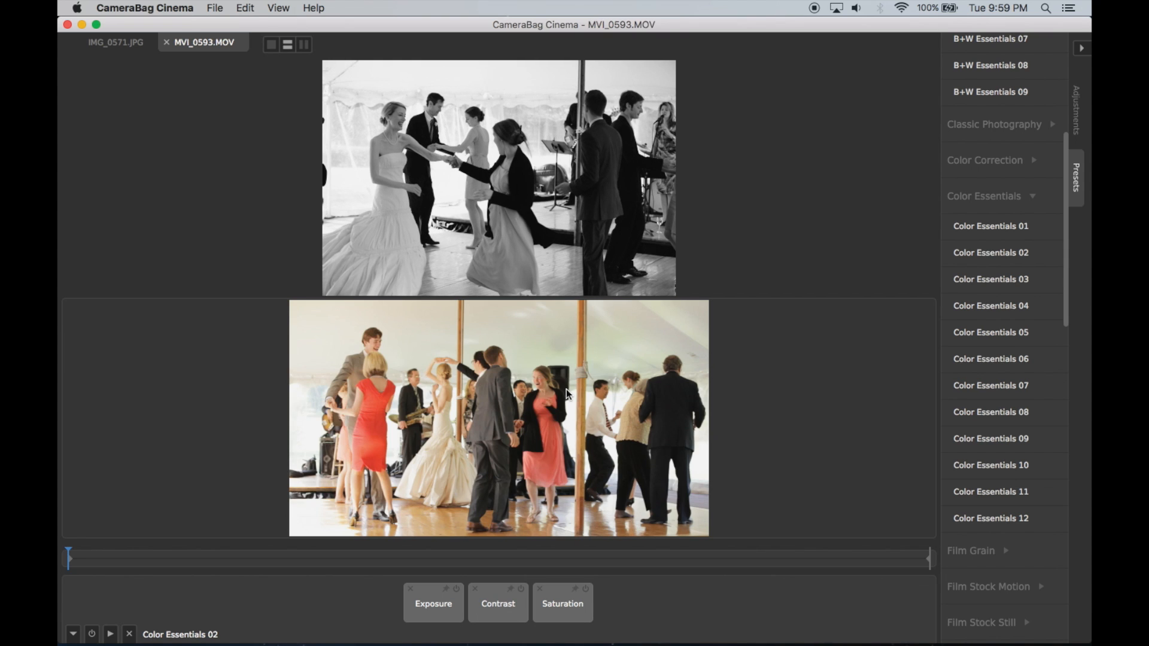
- Scrub the color-graded video forward, preview its playback in a separate window, and close the preview
drag(281, 554, 327, 561)
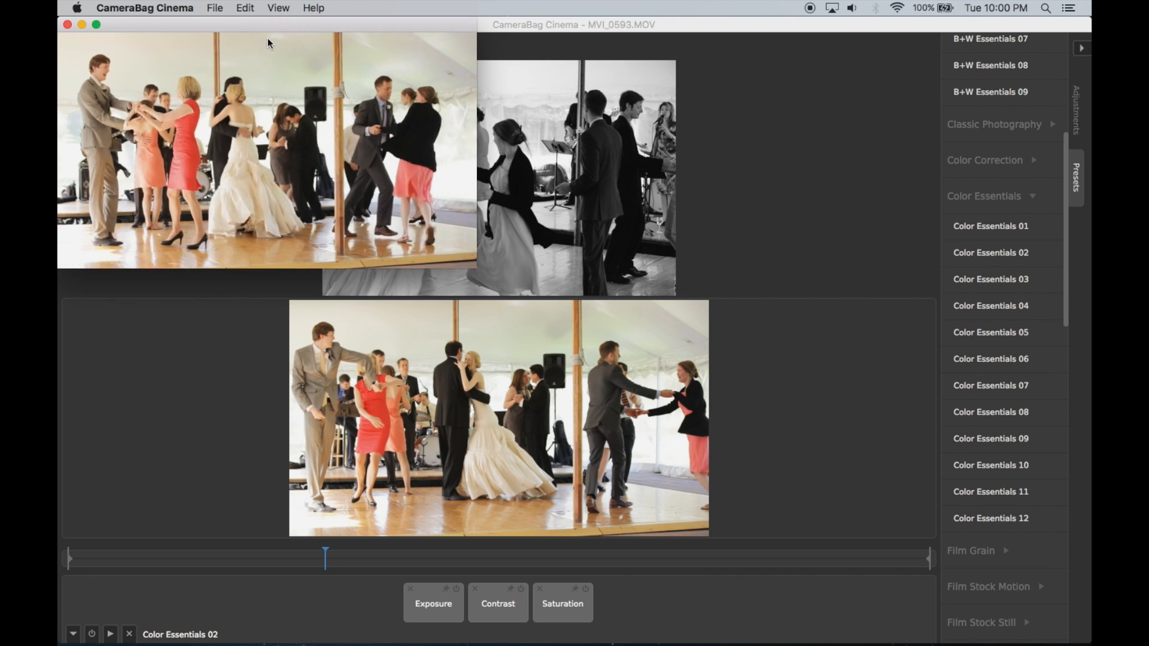
drag(274, 29, 329, 110)
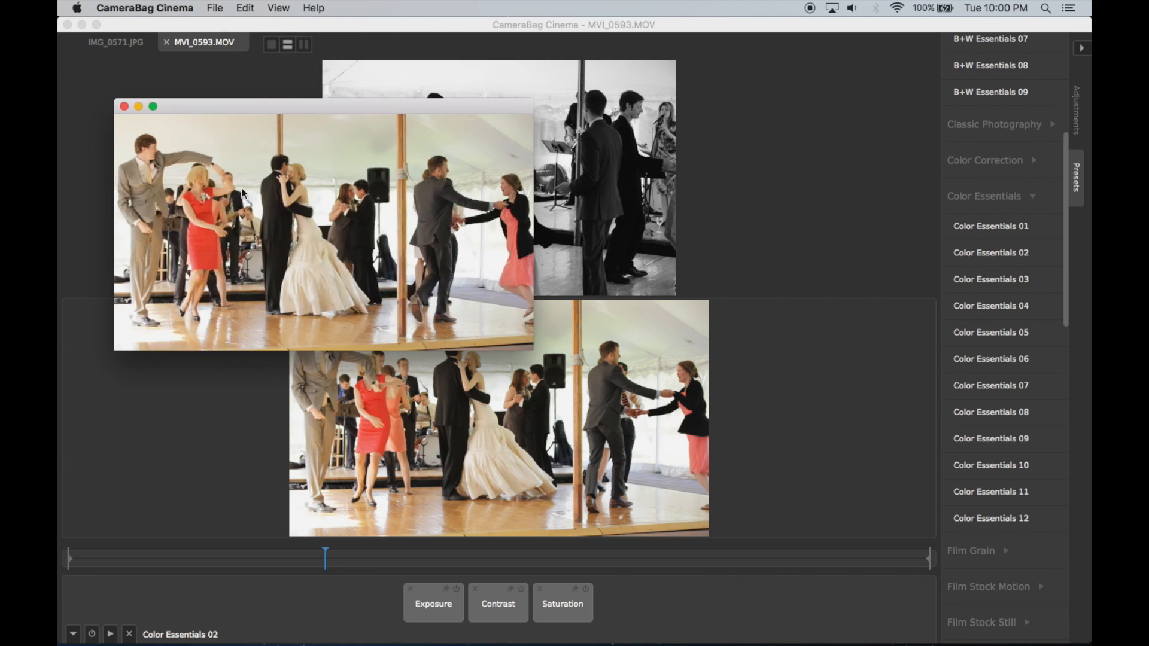
click(124, 106)
- Advance the black-and-white copy to MVI_0593.MOV, scrub into the clip and preview its playback in a separate window
click(228, 151)
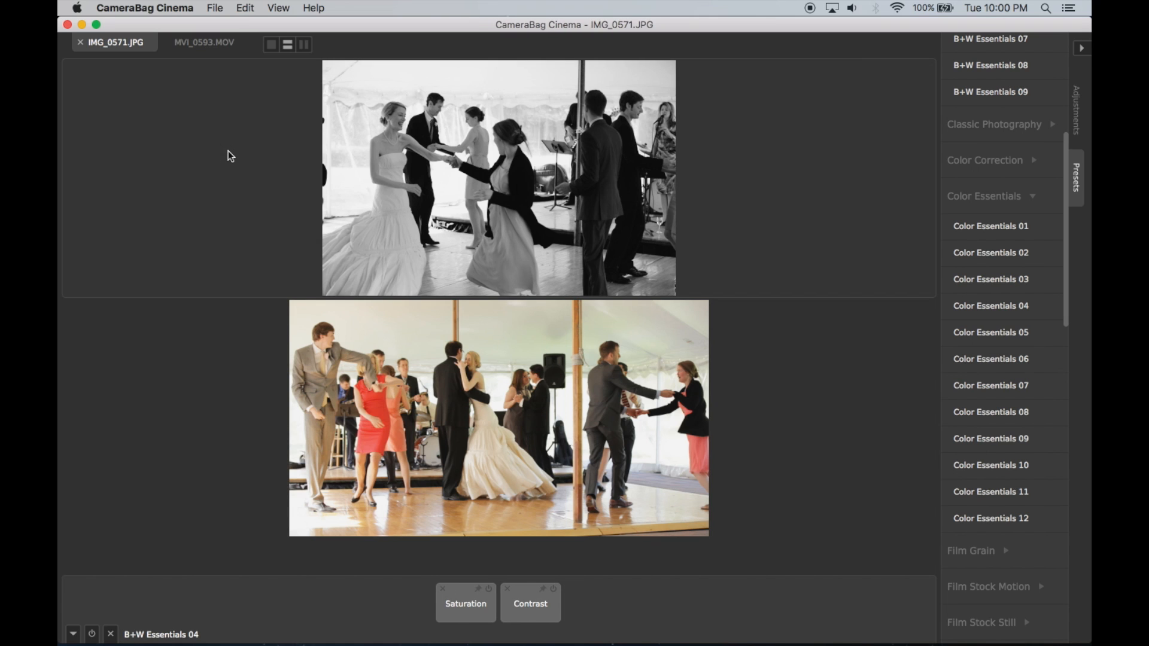
key(Right)
key(Right)
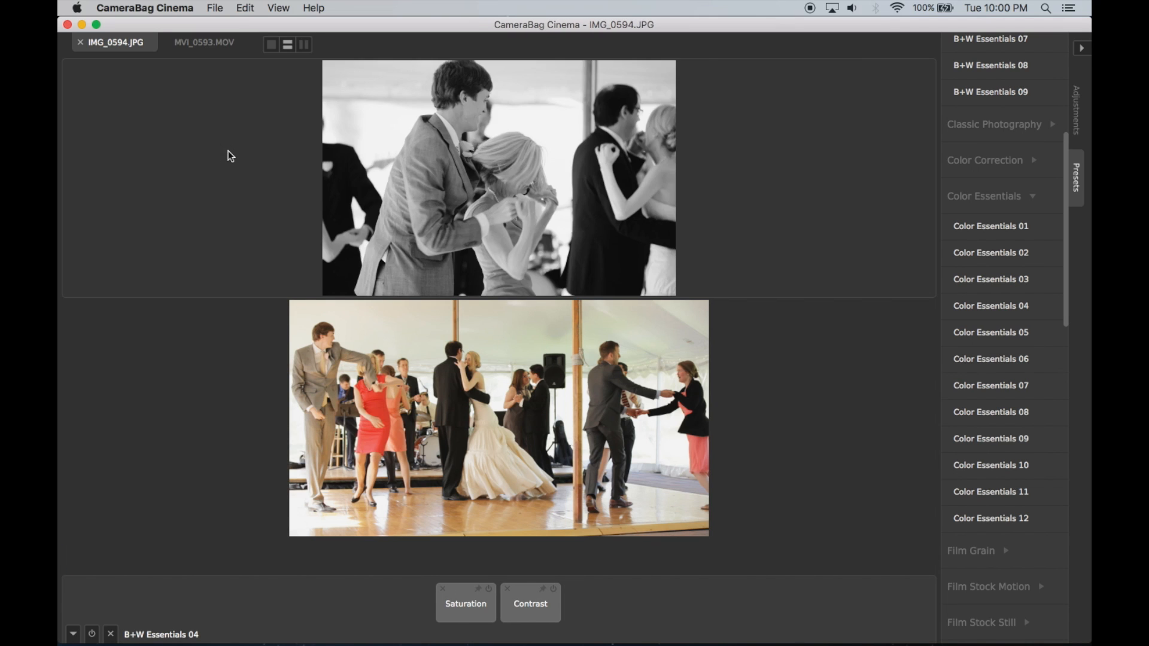
key(Right)
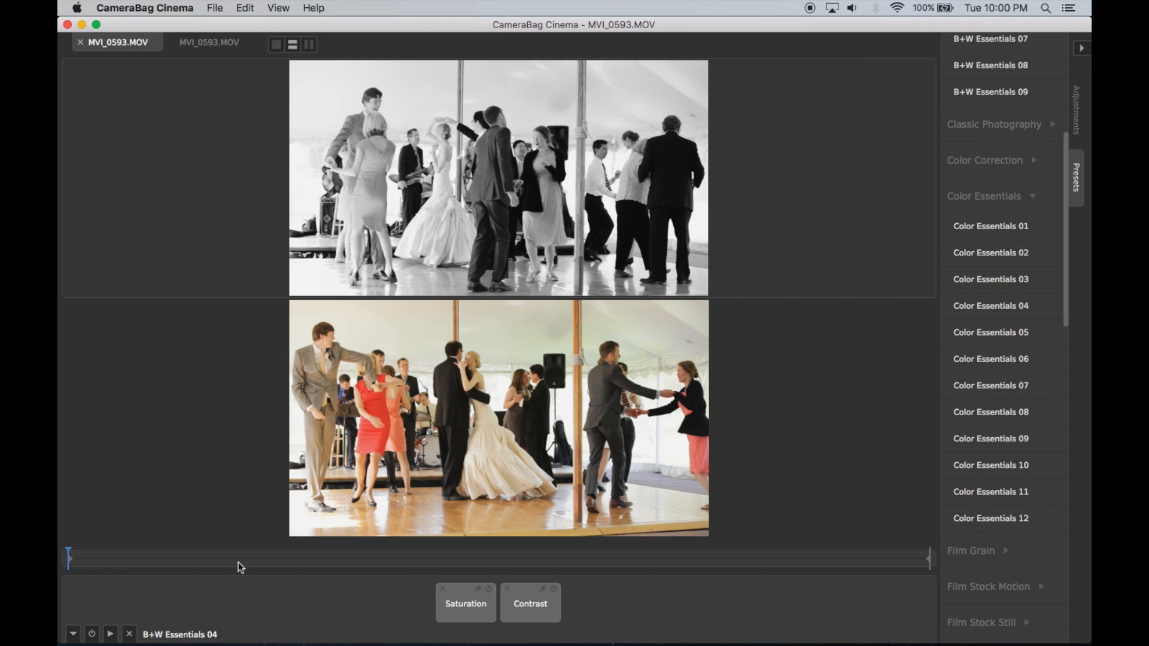
drag(266, 559, 280, 559)
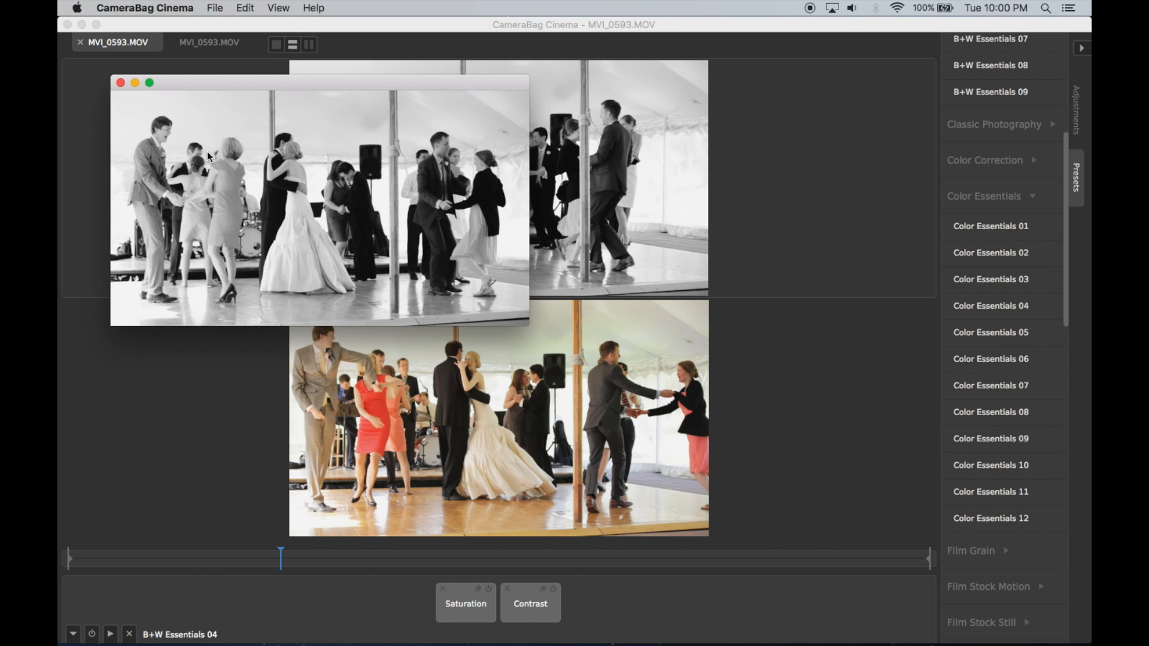
click(121, 82)
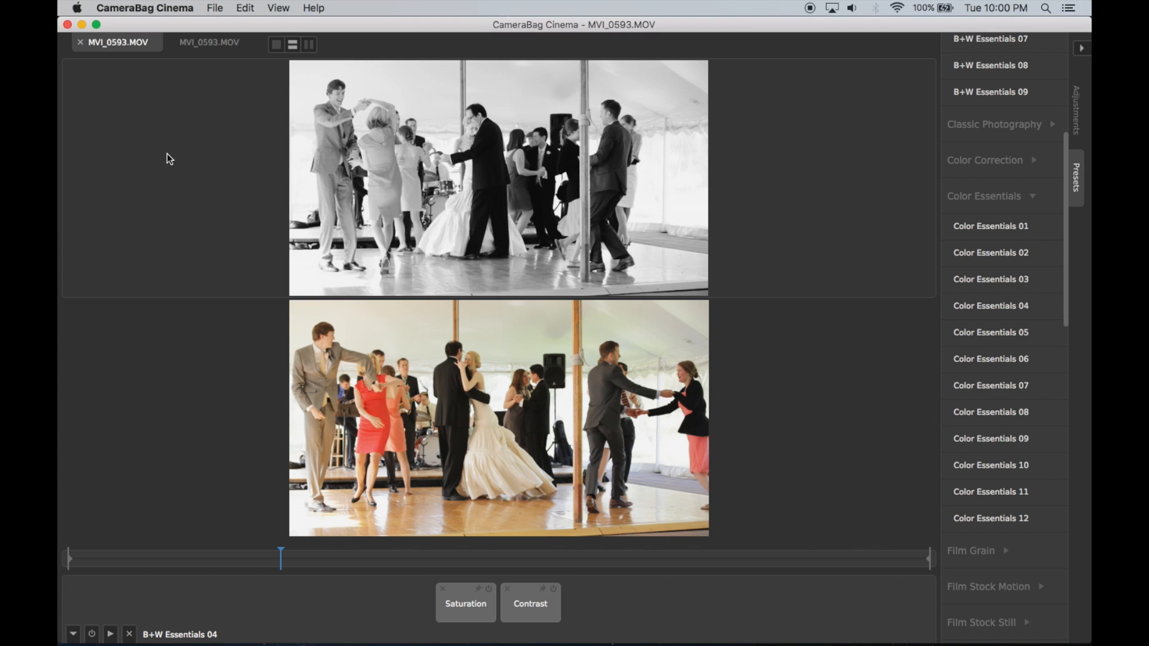
- Alternate between the two graded videos and return the color-graded copy to the photo IMG_0571.JPG
click(329, 350)
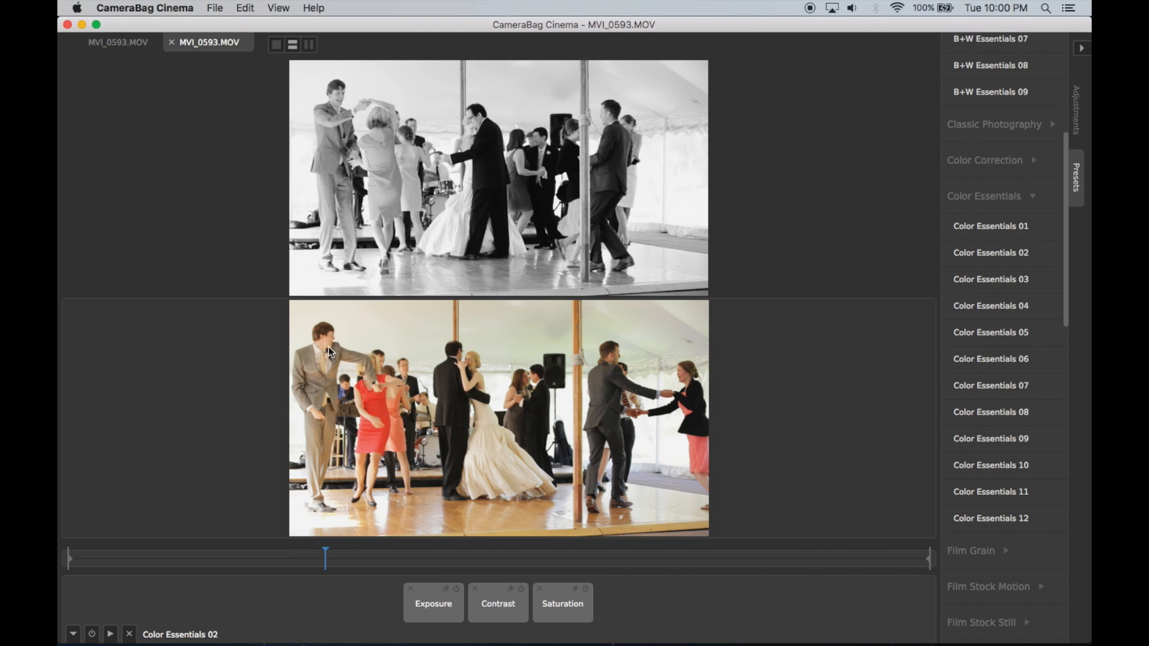
click(326, 240)
click(346, 359)
key(Left)
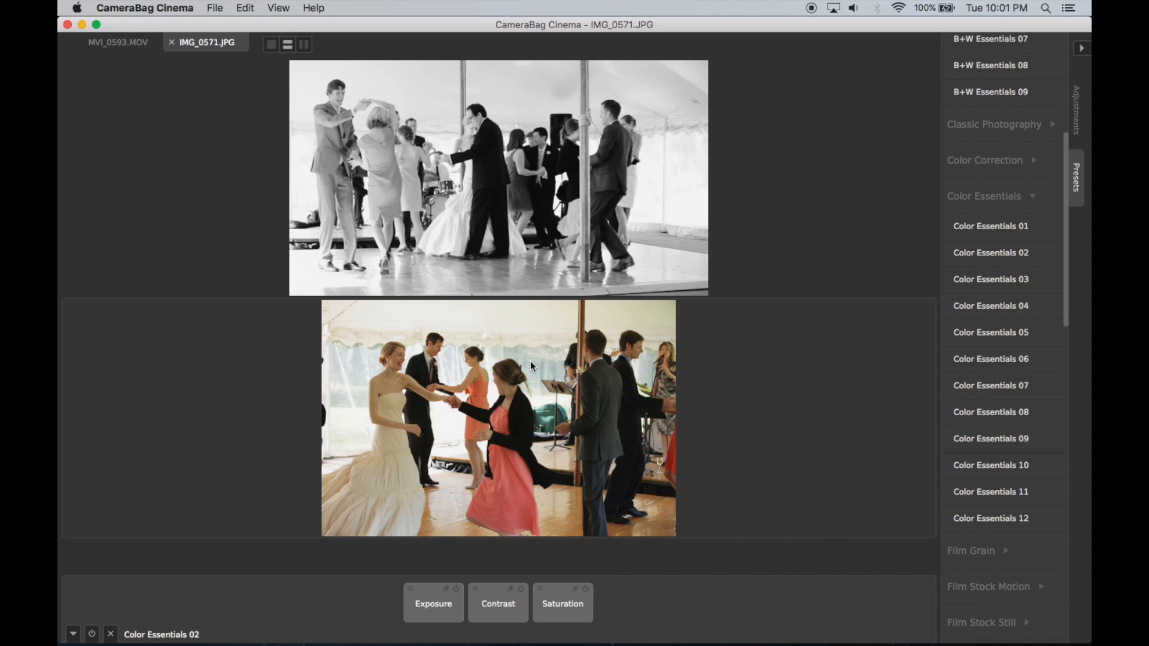
- Crop the color-graded photo to a 16:9 aspect ratio, check the crop on IMG_0588.JPG, and return to IMG_0571.JPG
click(1078, 111)
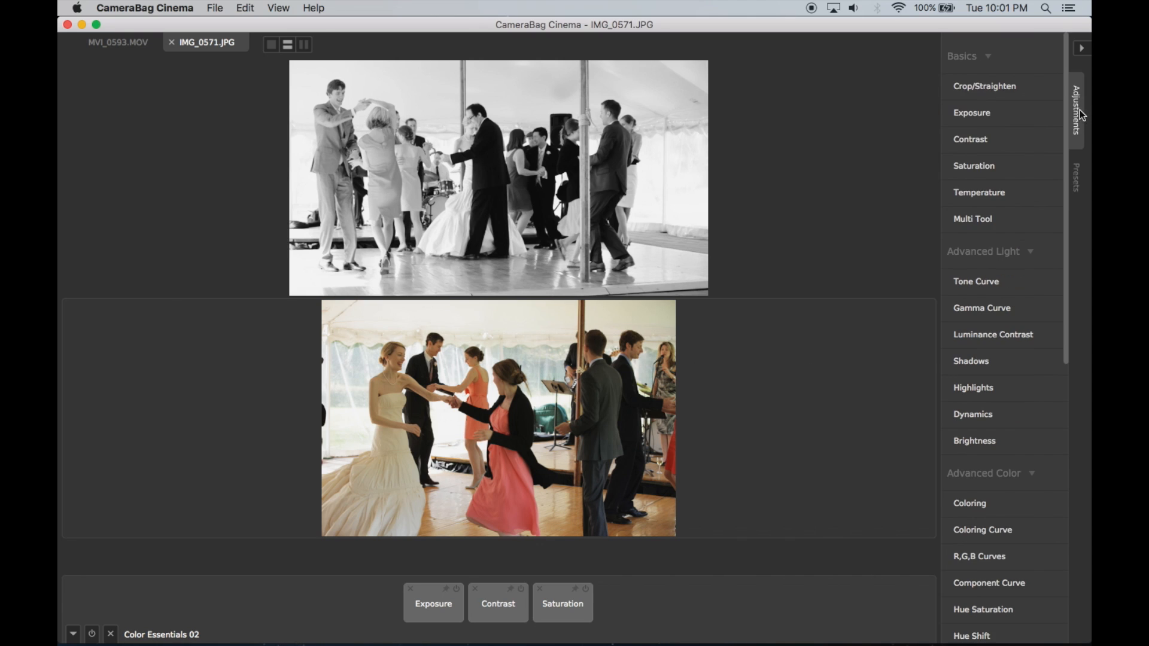
click(1010, 86)
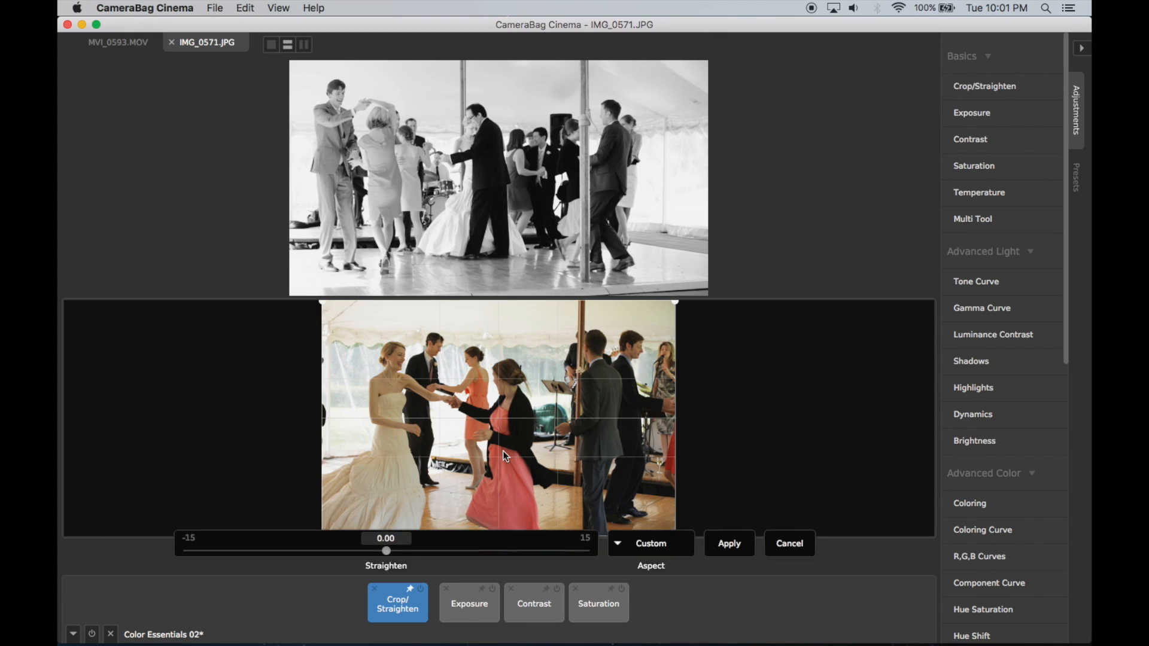
click(650, 508)
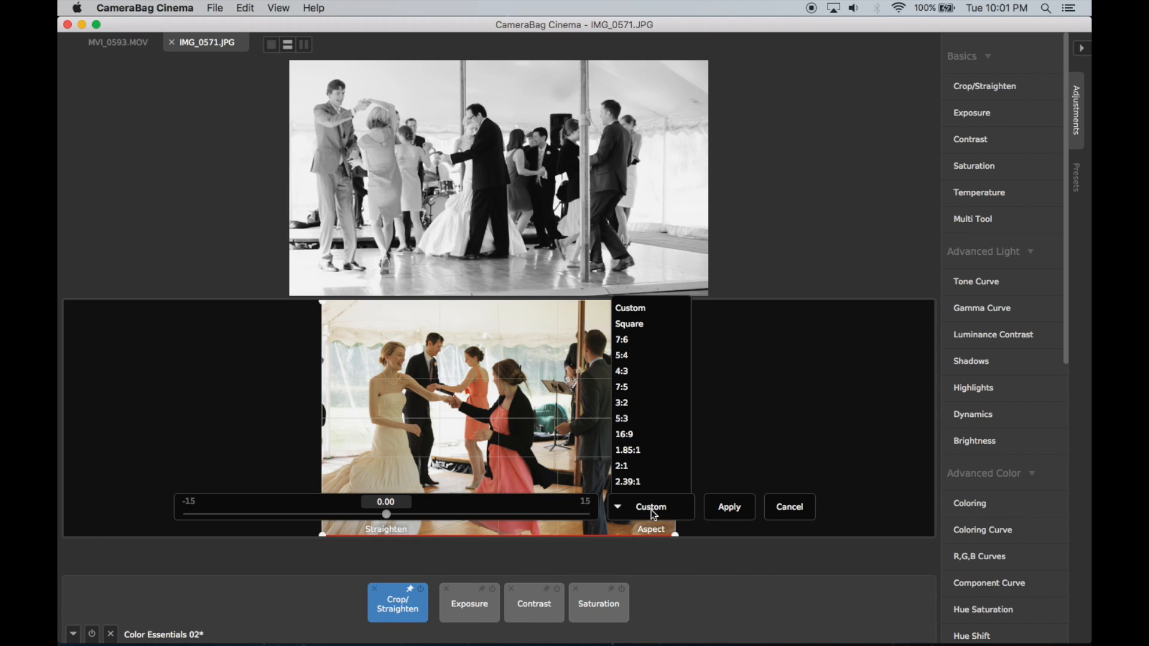
click(646, 441)
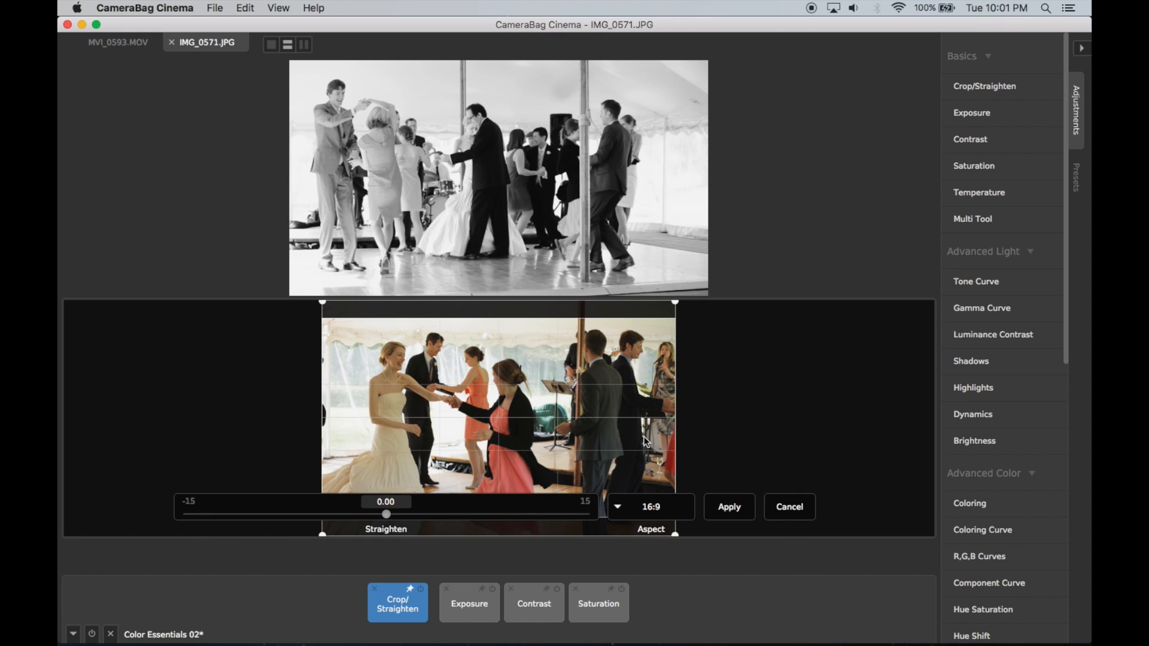
click(731, 510)
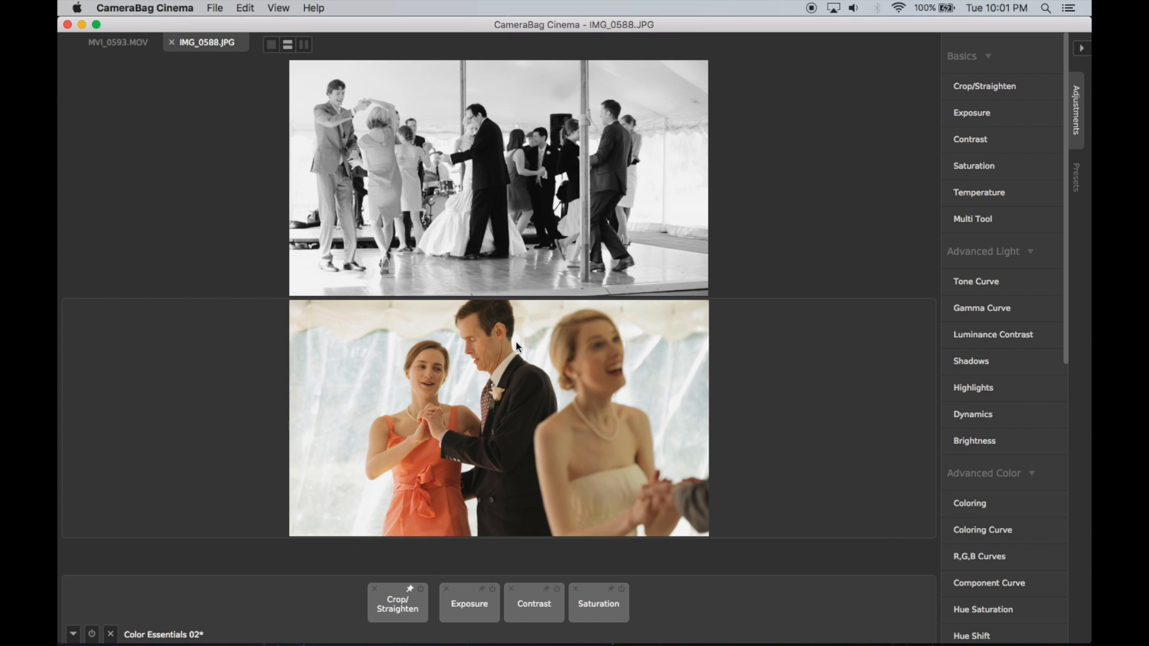
key(Left)
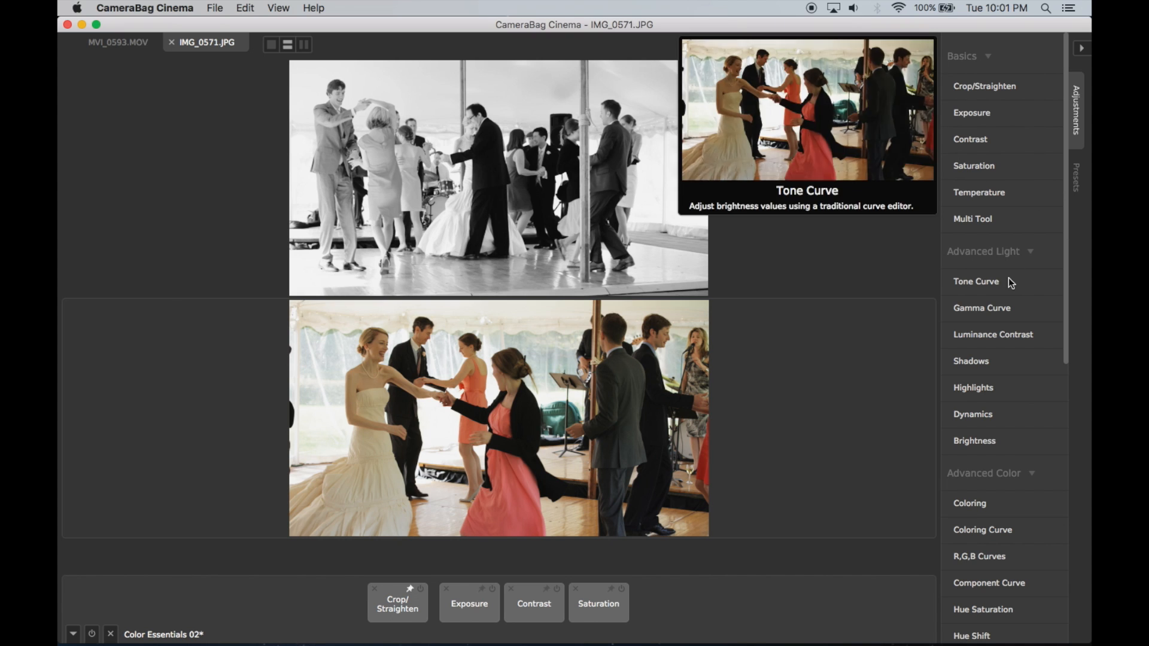
- Add a Watermark adjustment to the cropped photo and remove it again
scroll(1008, 278, down, 10)
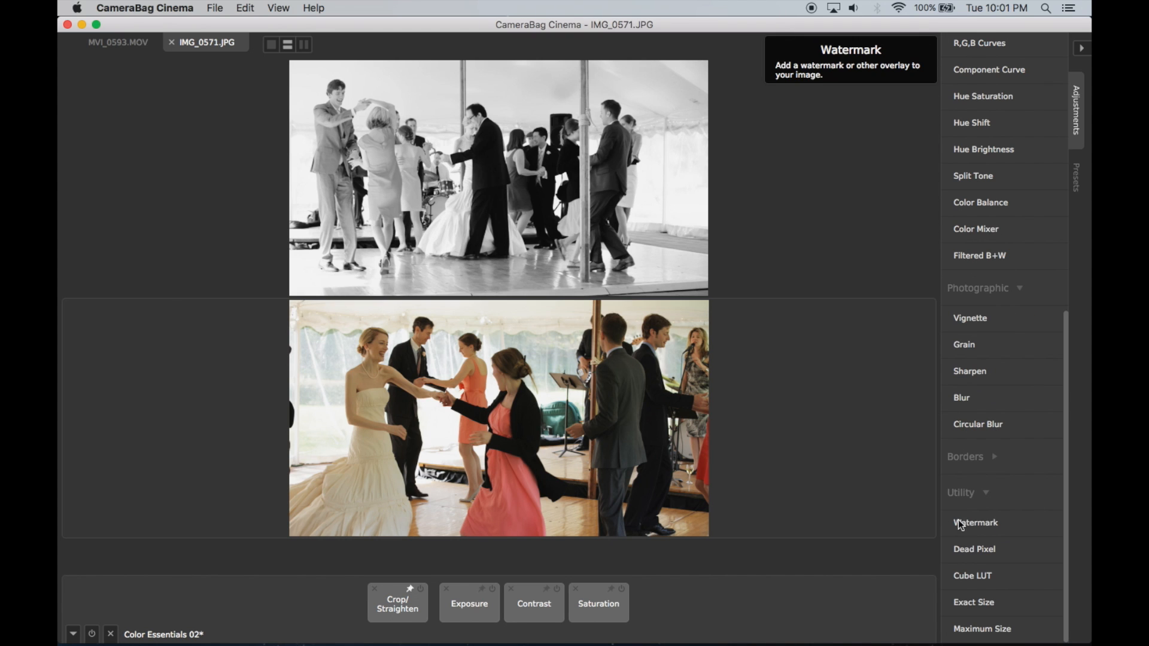
click(987, 521)
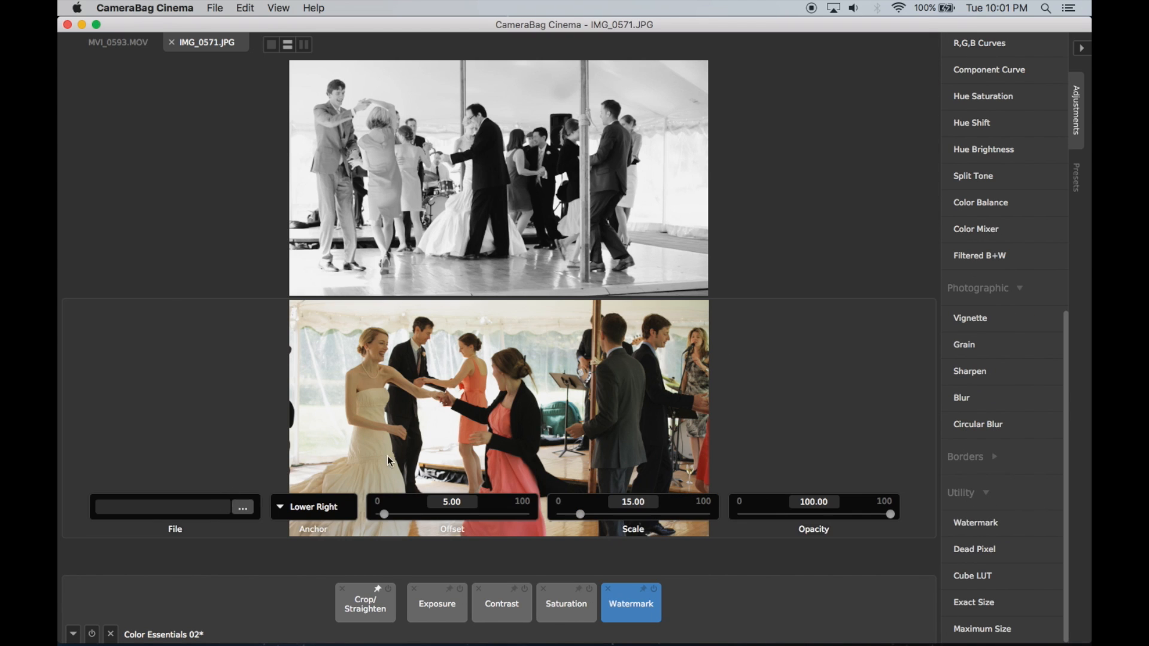
click(609, 589)
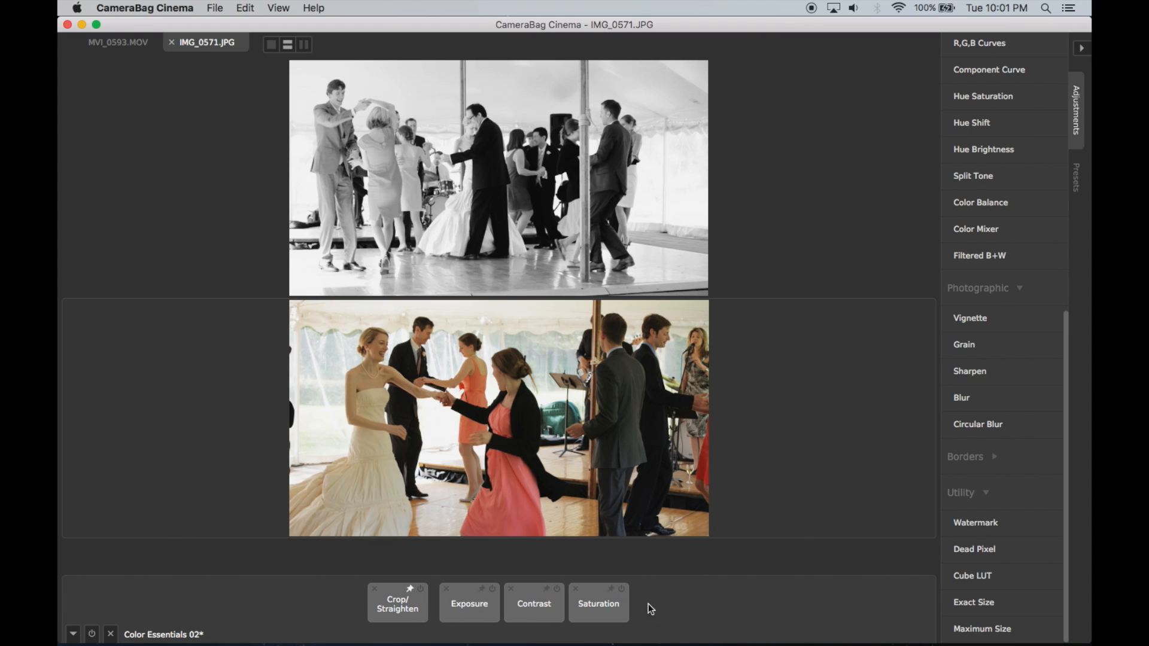
- Alternate between the black-and-white video and the cropped color photo, leaving the black-and-white video active
click(760, 209)
click(746, 358)
click(737, 248)
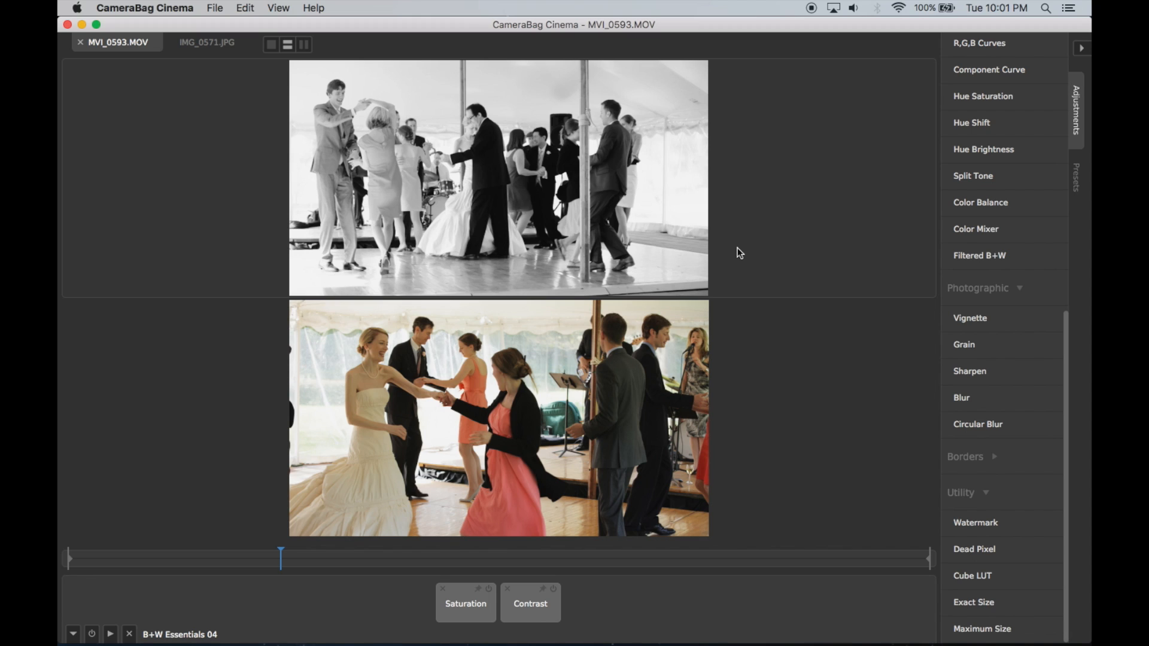